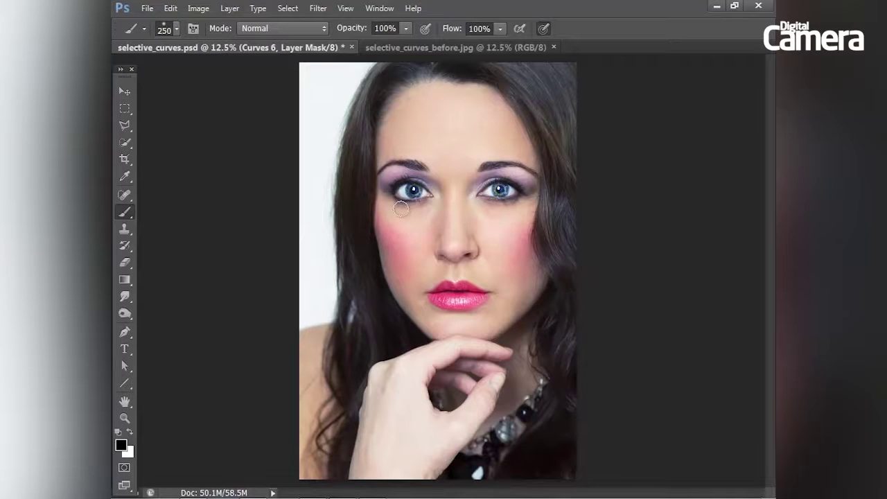
# - Compare the retouched portrait in selective_curves.psd with the original in selective_curves_before.jpg
pyautogui.moveTo(413, 185)
pyautogui.mouseDown()
pyautogui.moveTo(374, 186)
pyautogui.moveTo(395, 172)
pyautogui.moveTo(426, 194)
pyautogui.mouseUp()
pyautogui.click(442, 46)
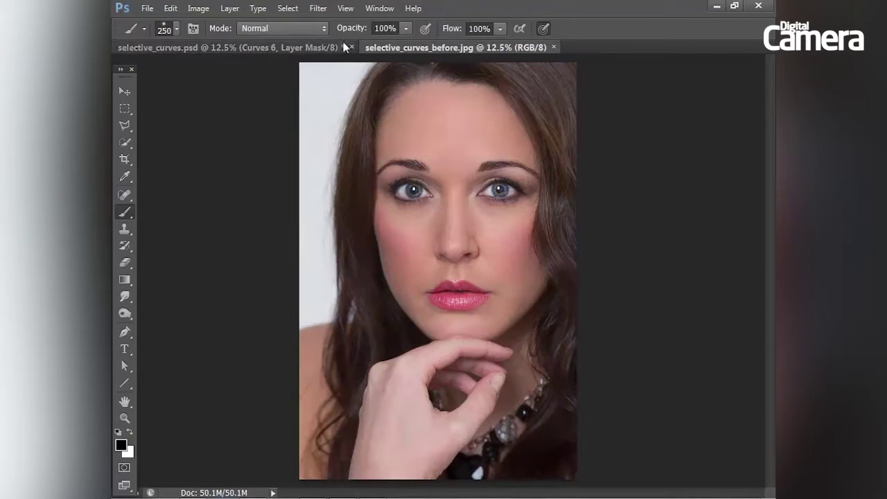
pyautogui.click(310, 46)
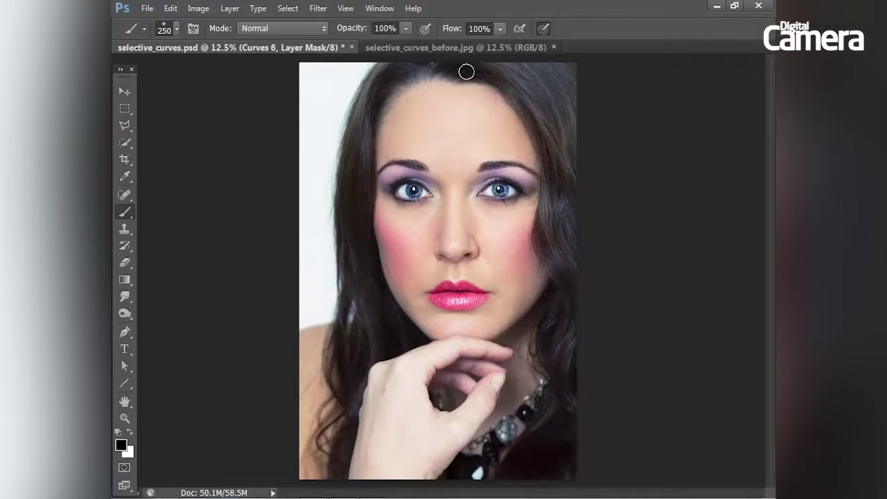
# - Switch to selective_curves_before.jpg, show the Layers panel and add a Curves adjustment layer above the background
pyautogui.click(443, 49)
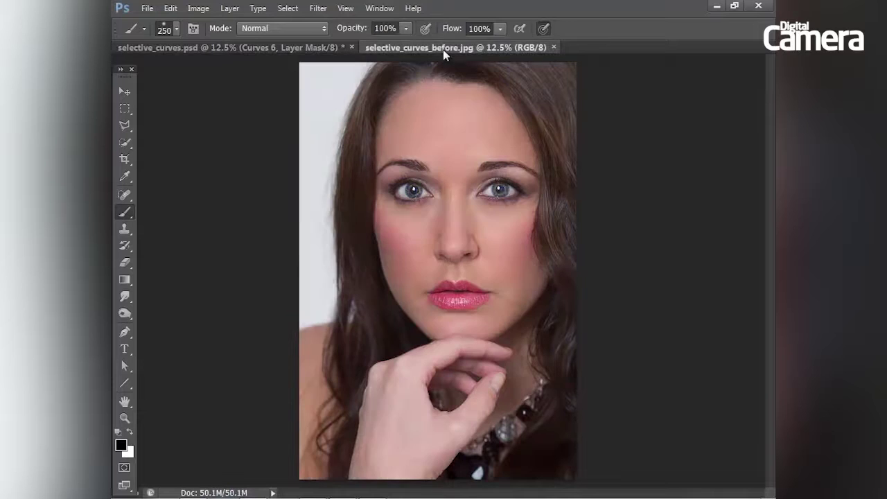
pyautogui.click(379, 8)
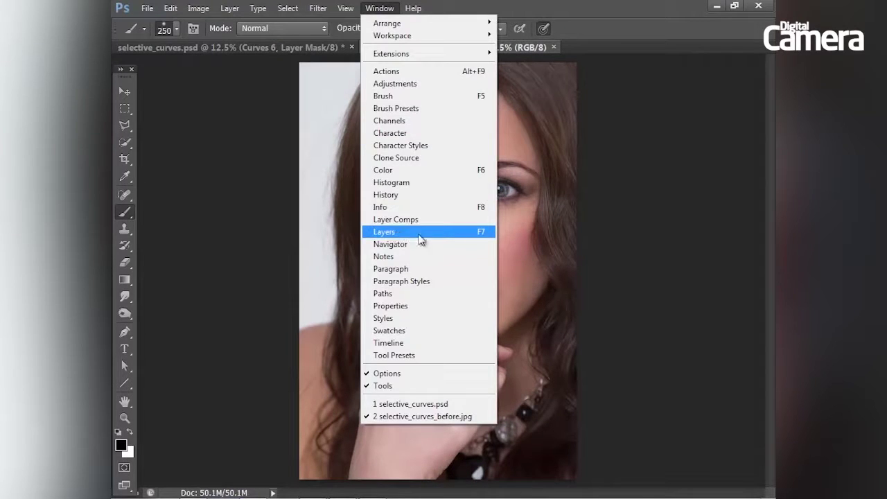
pyautogui.click(454, 233)
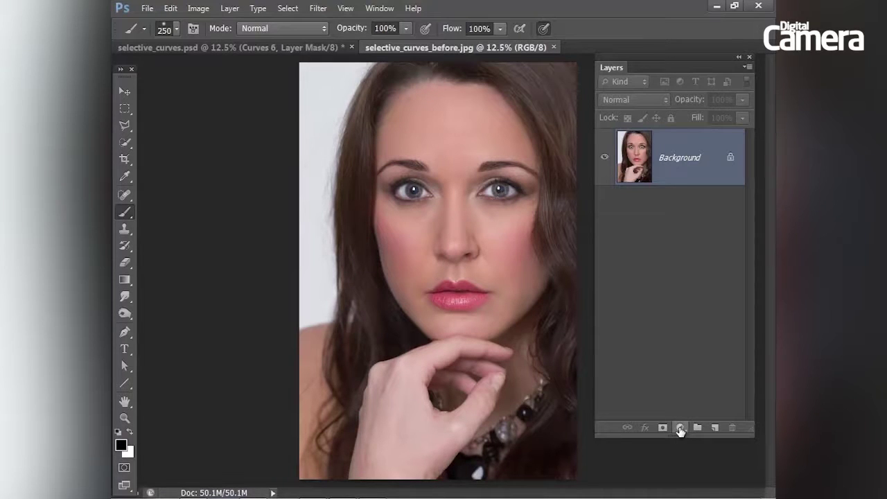
pyautogui.click(680, 428)
pyautogui.click(679, 222)
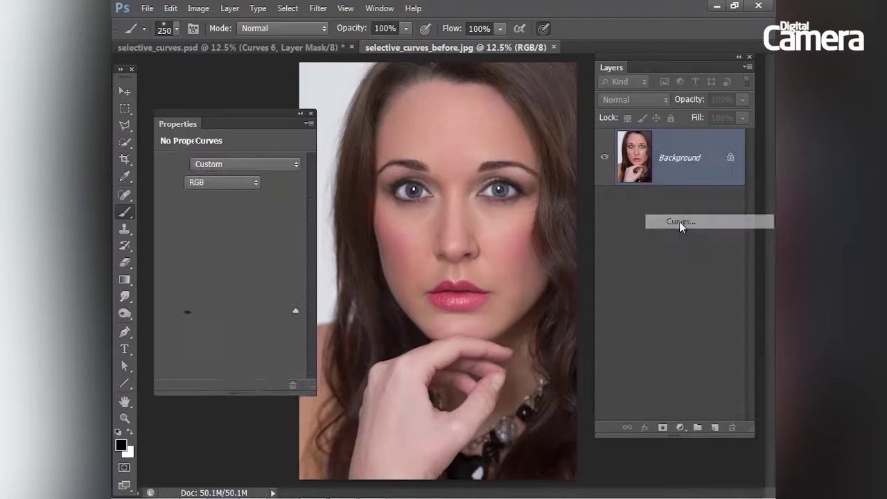
pyautogui.moveTo(747, 429); pyautogui.dragTo(750, 262)
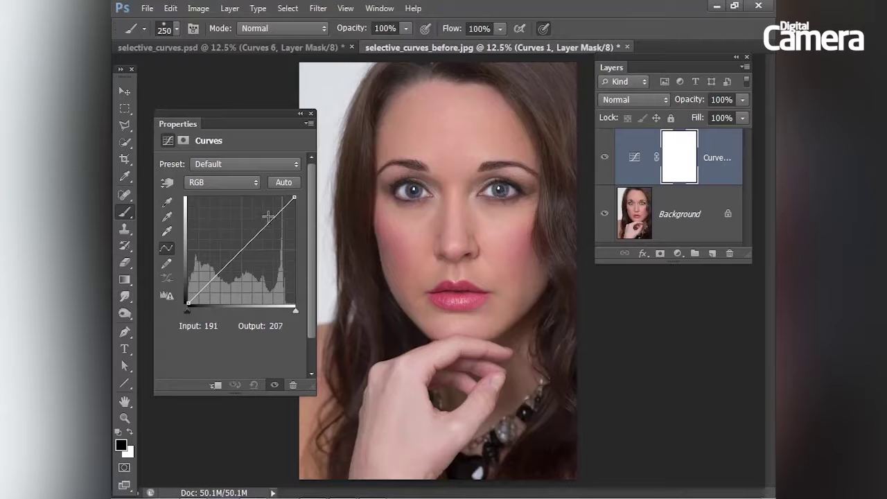
# - Shape the RGB curve into an S with a highlight point at input 169, output 206 and a shadow point at input 57, output 53
pyautogui.moveTo(267, 216)
pyautogui.mouseDown()
pyautogui.moveTo(259, 217)
pyautogui.moveTo(262, 228)
pyautogui.moveTo(259, 217)
pyautogui.mouseUp()
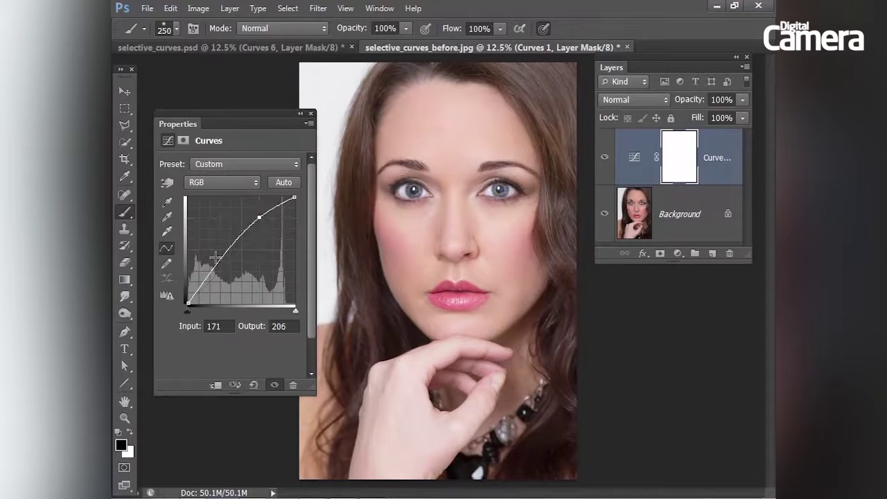
pyautogui.moveTo(209, 272); pyautogui.dragTo(212, 281)
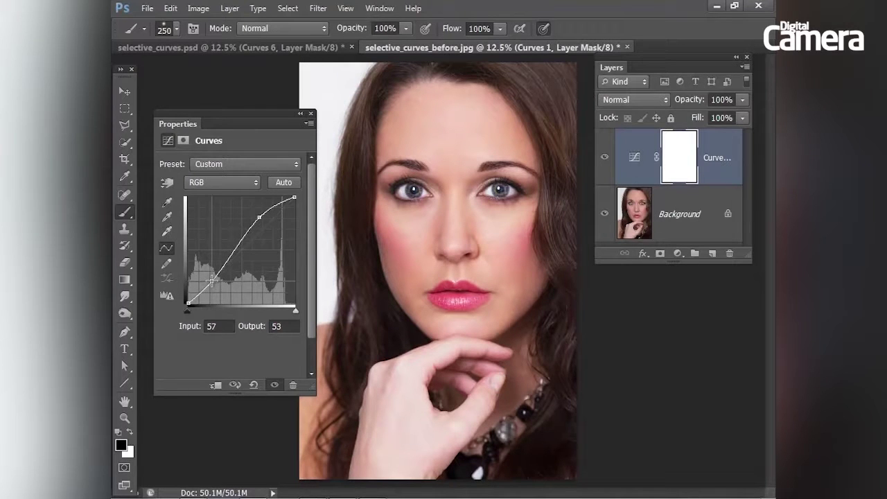
pyautogui.click(257, 219)
pyautogui.moveTo(258, 218); pyautogui.dragTo(257, 218)
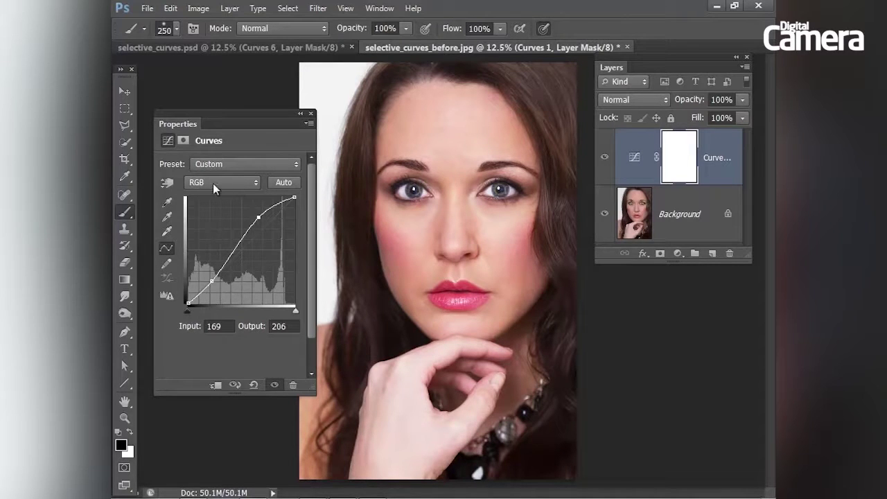
# - Lower the Red channel's midtones to input 129, output 105
pyautogui.click(245, 182)
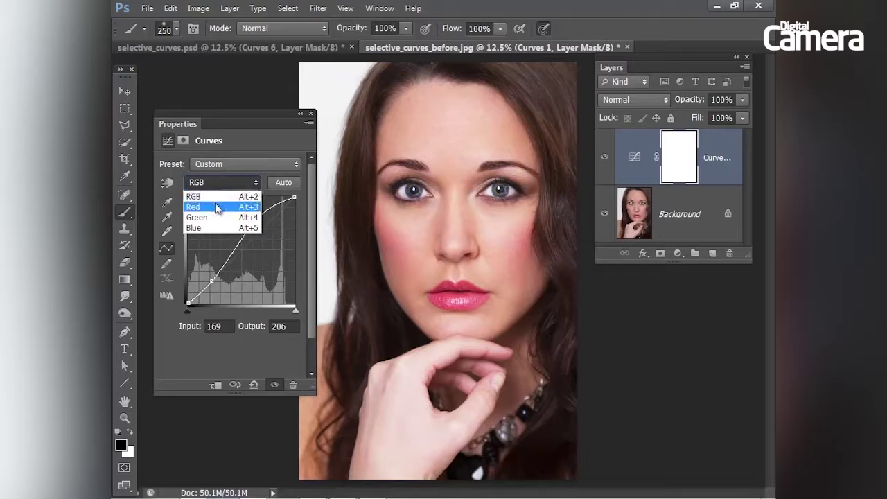
pyautogui.click(198, 206)
pyautogui.moveTo(240, 251); pyautogui.dragTo(242, 260)
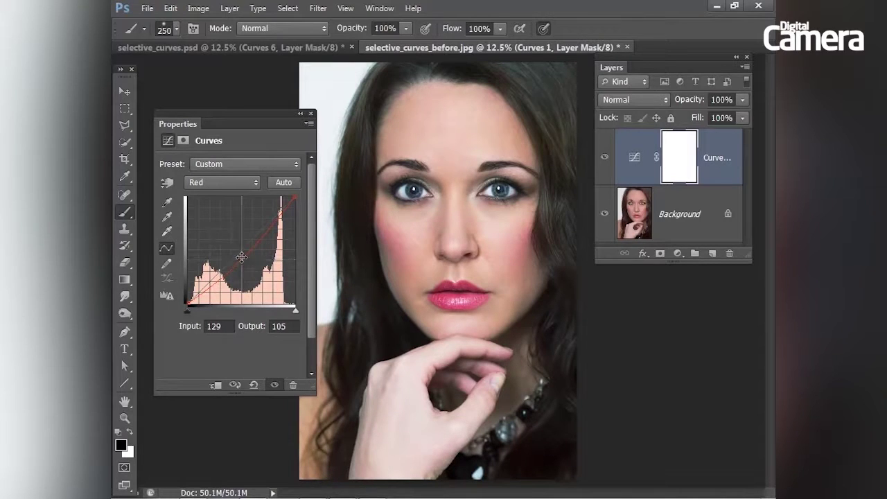
# - Lift the Blue channel's shadows to input 55, output 62, and anchor the midtones and highlights with extra points on the diagonal
pyautogui.click(220, 181)
pyautogui.click(208, 228)
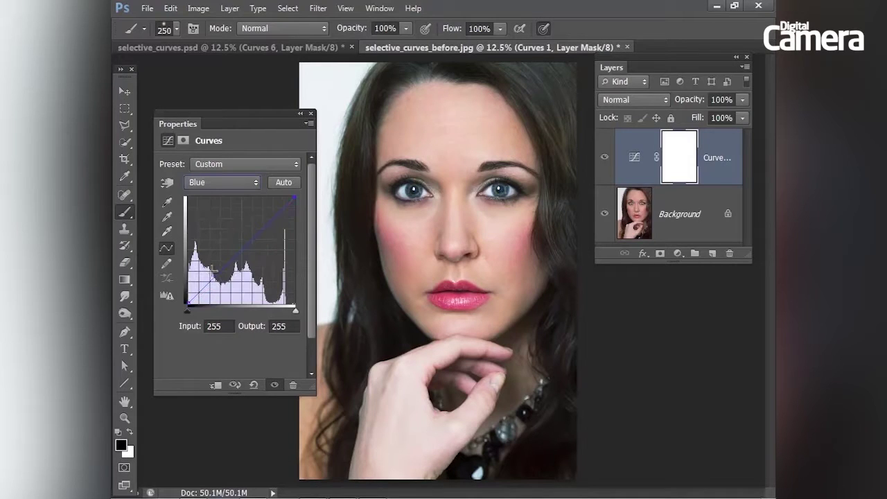
pyautogui.click(213, 273)
pyautogui.moveTo(213, 276); pyautogui.dragTo(212, 274)
pyautogui.click(241, 251)
pyautogui.click(265, 225)
pyautogui.moveTo(240, 252); pyautogui.dragTo(266, 225)
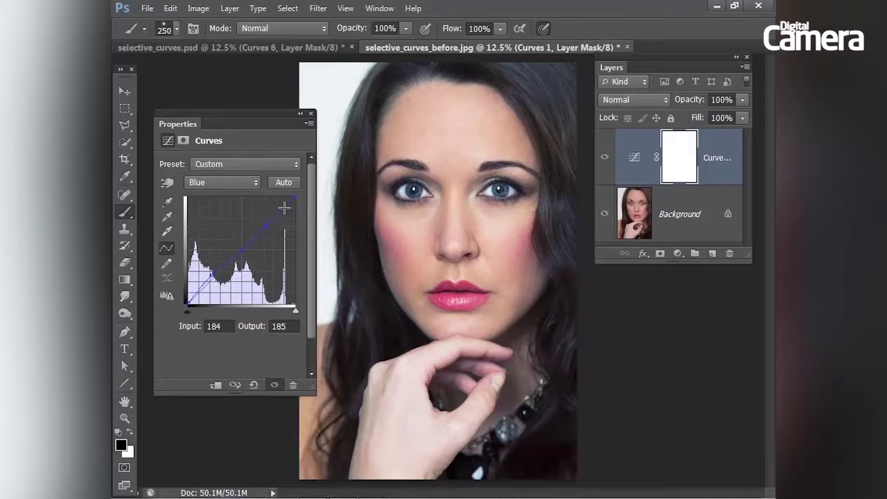
pyautogui.click(284, 208)
pyautogui.click(211, 277)
pyautogui.moveTo(212, 276); pyautogui.dragTo(211, 278)
# - Return to the RGB curve and brighten the highlights by moving the upper point to input 156, output 198
pyautogui.click(221, 182)
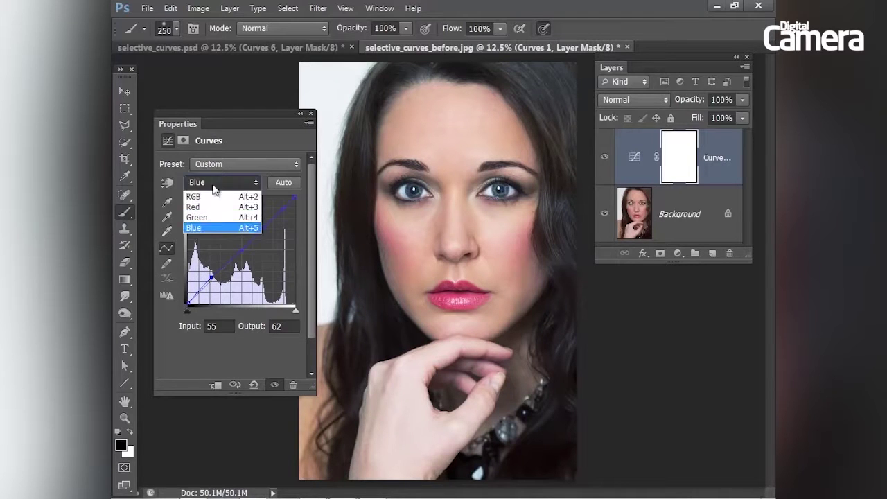
pyautogui.click(199, 193)
pyautogui.click(257, 219)
pyautogui.moveTo(256, 219); pyautogui.dragTo(253, 221)
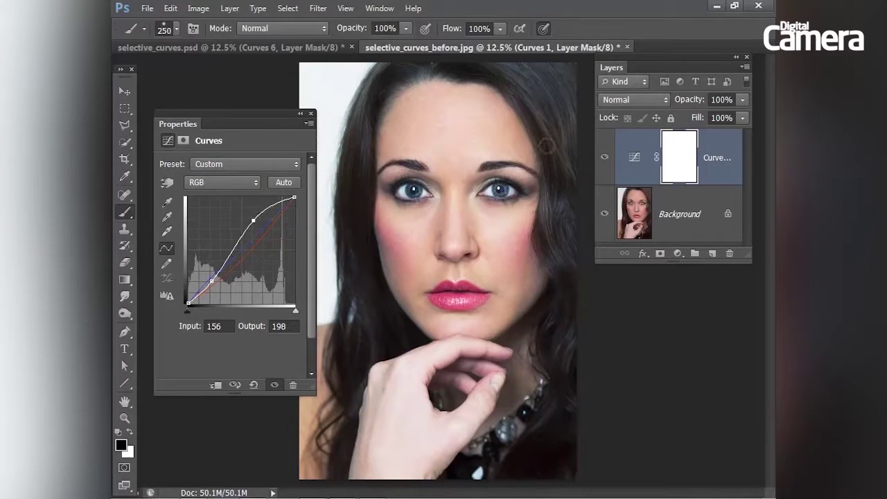
# - Toggle the first Curves layer's visibility to compare the portrait before and after the tonal adjustment
pyautogui.click(604, 158)
pyautogui.click(605, 158)
pyautogui.click(604, 158)
pyautogui.click(604, 158)
pyautogui.moveTo(698, 101)
pyautogui.mouseDown()
pyautogui.moveTo(669, 103)
pyautogui.moveTo(697, 102)
pyautogui.mouseUp()
pyautogui.click(605, 158)
pyautogui.click(605, 158)
# - Add a second Curves adjustment layer above Curves 1, enlarge the Layers panel and select the new layer's curve for editing
pyautogui.click(635, 161)
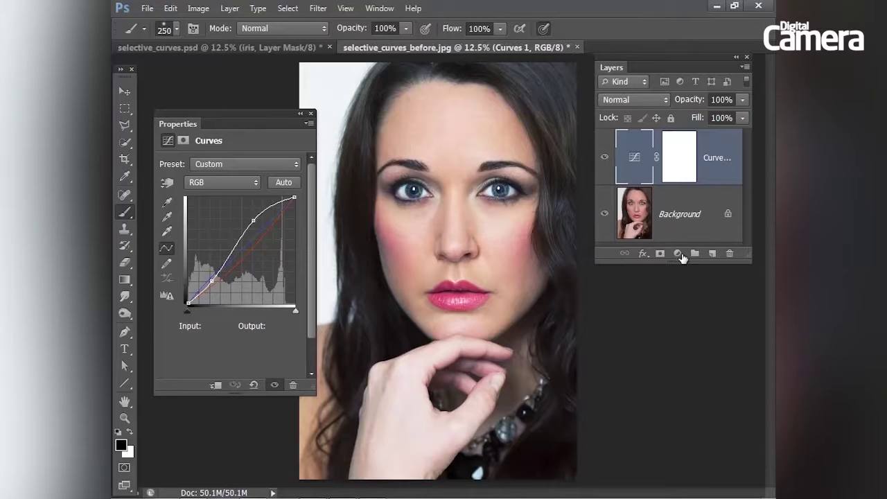
pyautogui.click(677, 256)
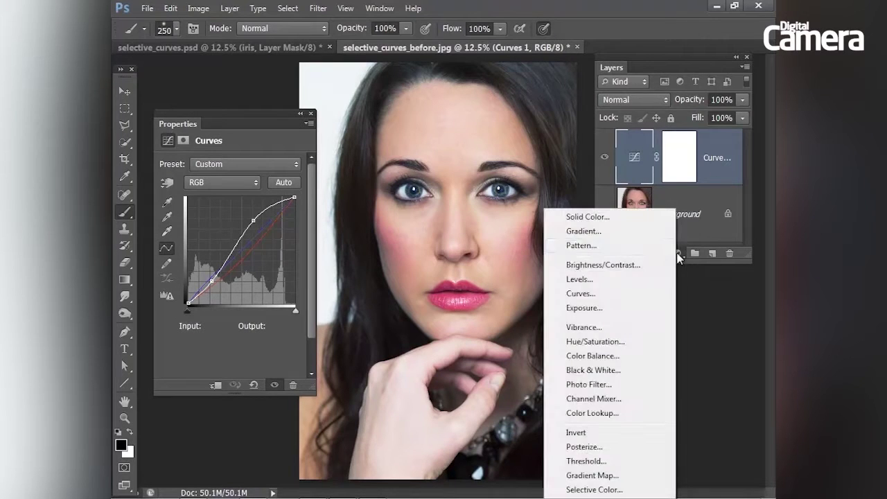
pyautogui.click(585, 294)
pyautogui.moveTo(749, 257); pyautogui.dragTo(759, 317)
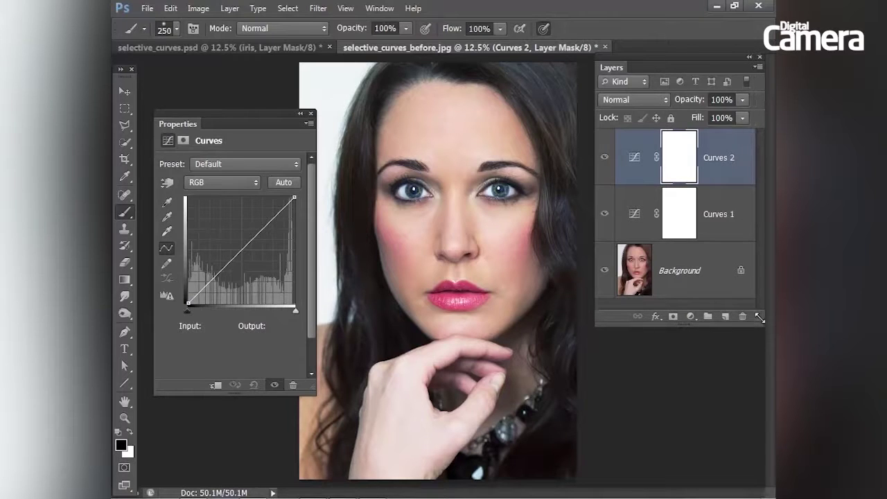
pyautogui.click(634, 158)
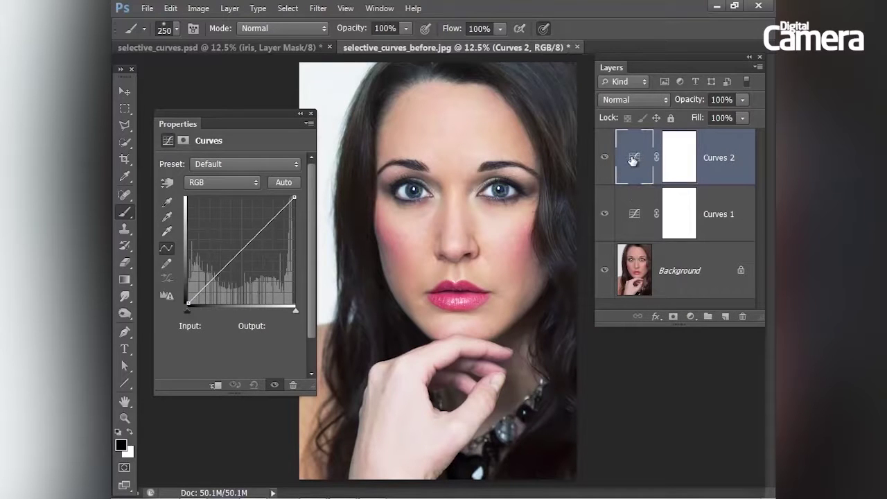
# - Give Curves 2 a strong S-curve with a highlight point at input 153, output 201 and a shadow point at input 49, output 38
pyautogui.moveTo(250, 214); pyautogui.dragTo(257, 208)
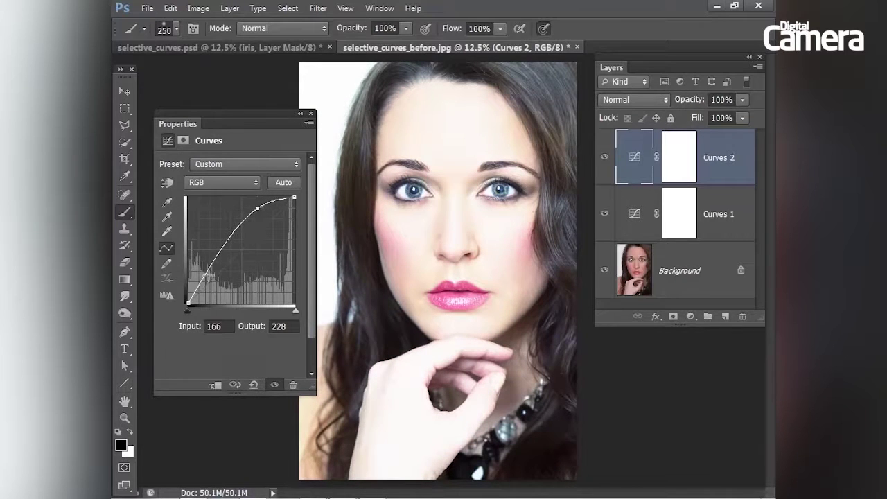
pyautogui.moveTo(206, 275); pyautogui.dragTo(211, 288)
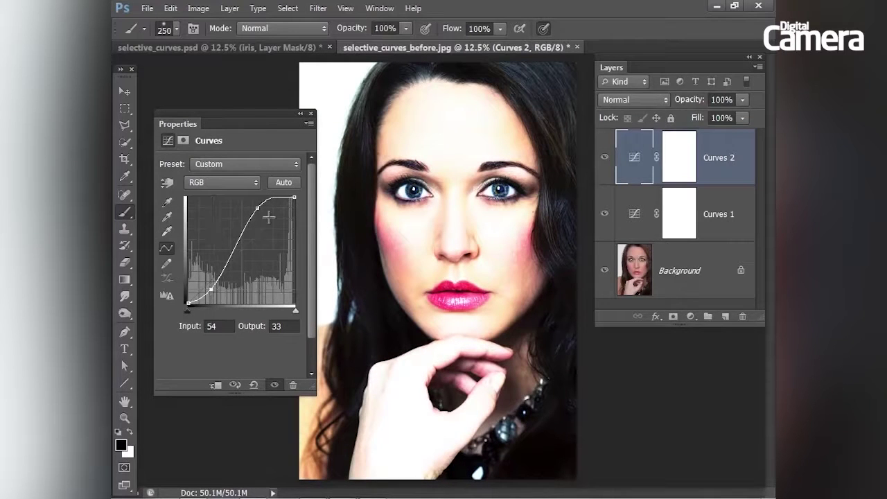
pyautogui.moveTo(257, 208); pyautogui.dragTo(254, 221)
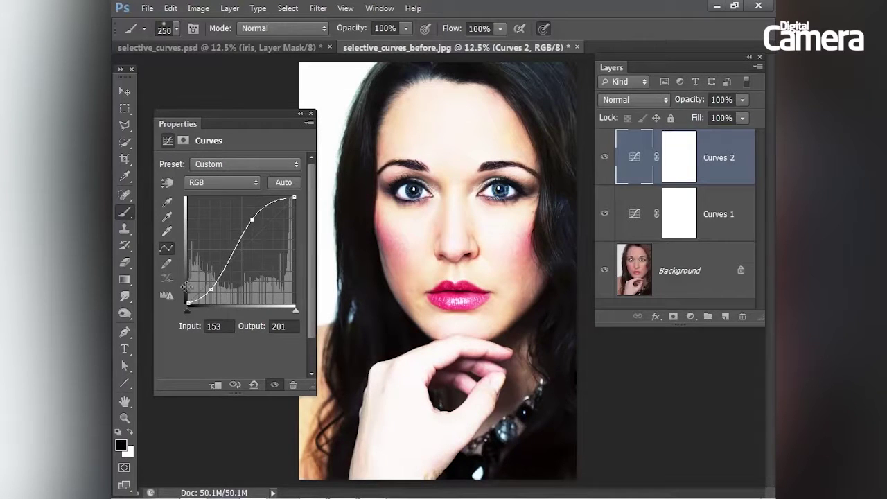
pyautogui.moveTo(215, 290); pyautogui.dragTo(208, 286)
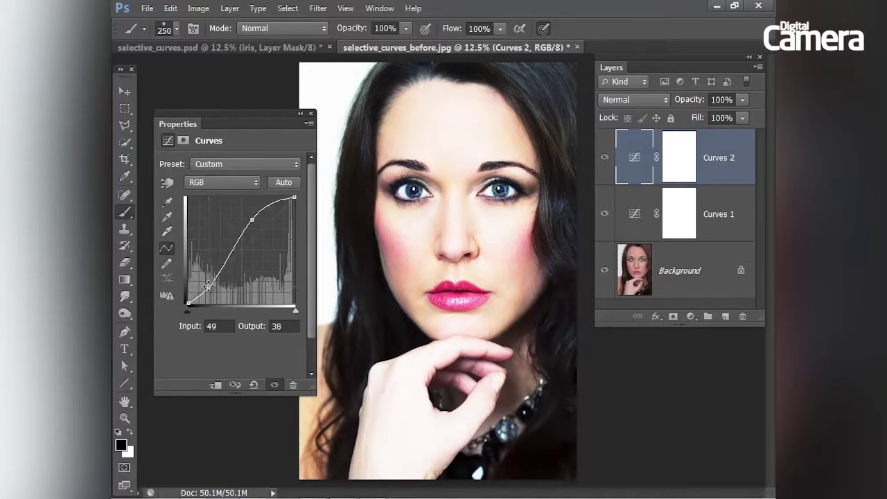
# - Invert the Curves 2 layer mask to black to hide the contrast boost
pyautogui.click(679, 164)
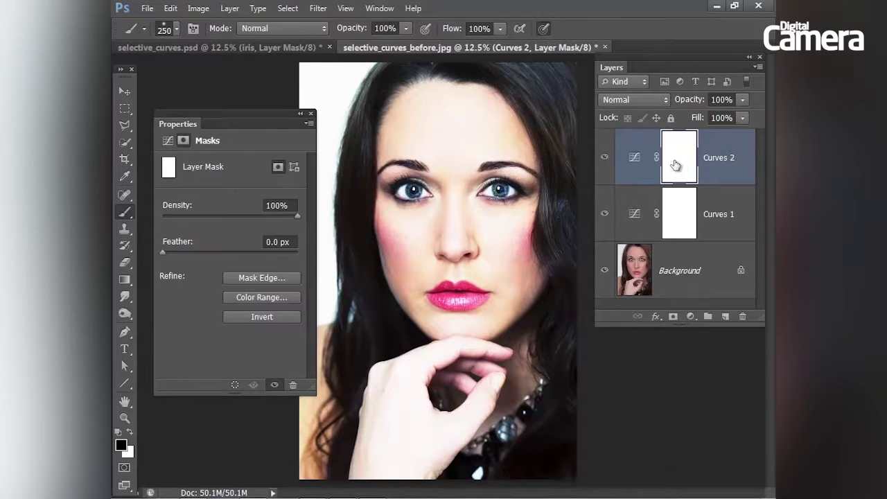
pyautogui.moveTo(676, 164); pyautogui.dragTo(666, 171)
pyautogui.hotkey('ctrl', 'i')
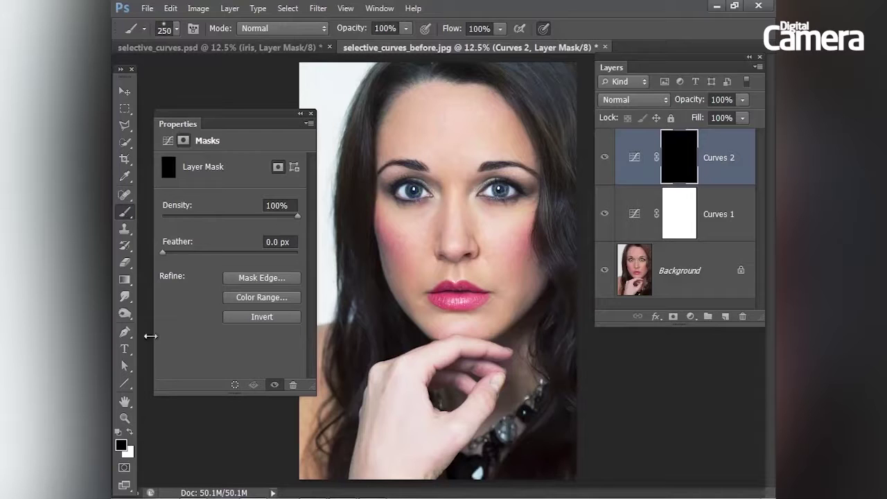
# - Paint white over both irises on the Curves 2 mask with a soft 150 px brush
pyautogui.click(129, 433)
pyautogui.click(166, 29)
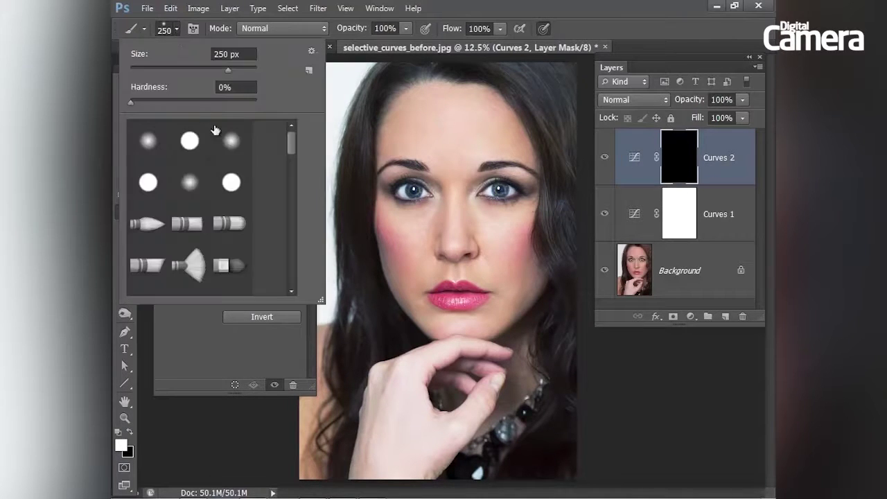
pyautogui.click(517, 10)
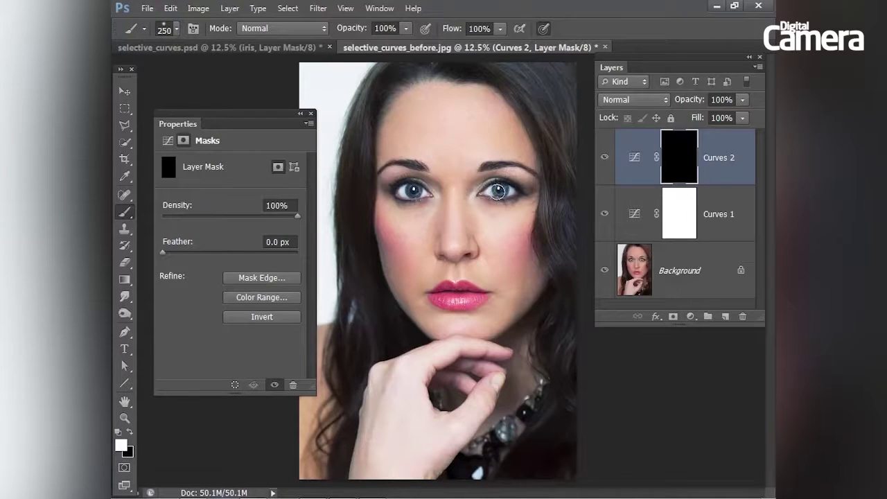
pyautogui.press('[')
pyautogui.press('[')
pyautogui.press('[')
pyautogui.moveTo(499, 189); pyautogui.dragTo(499, 190)
pyautogui.moveTo(412, 190); pyautogui.dragTo(412, 190)
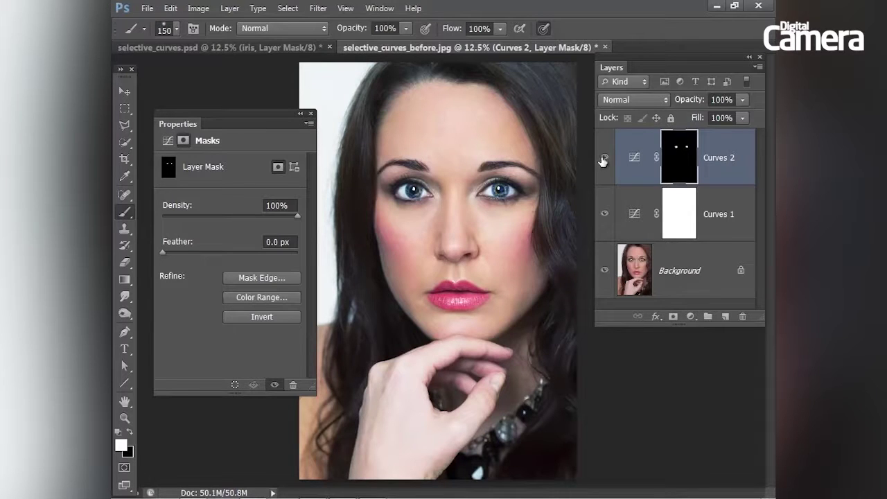
# - Examine the eyes at 25% zoom, toggling Curves 2's visibility to compare them before and after
pyautogui.click(603, 160)
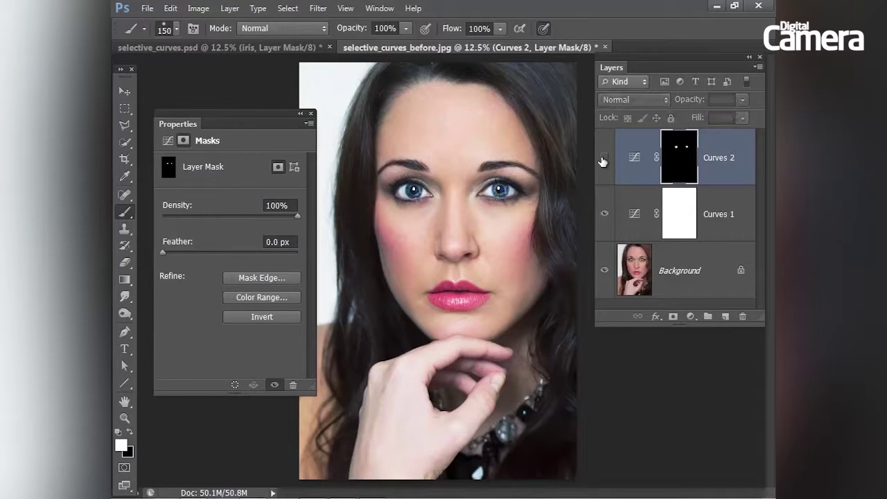
pyautogui.click(602, 159)
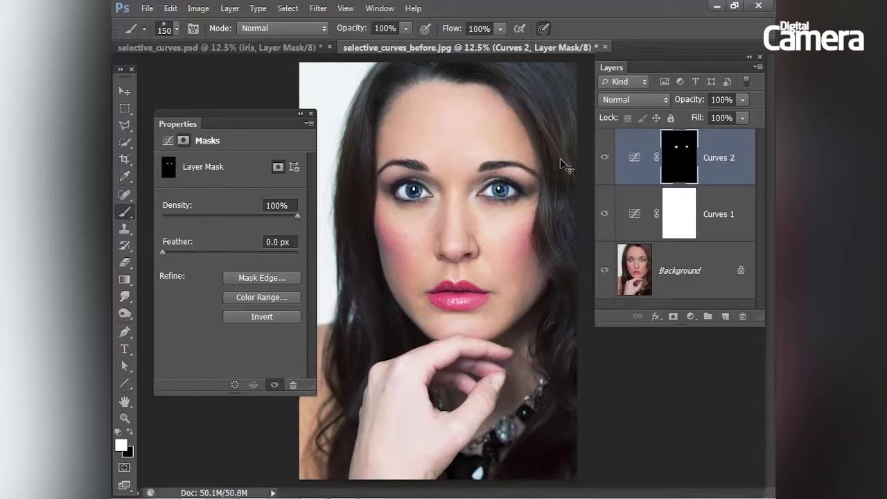
pyautogui.hotkey('ctrl', '+')
pyautogui.hotkey('ctrl', '+')
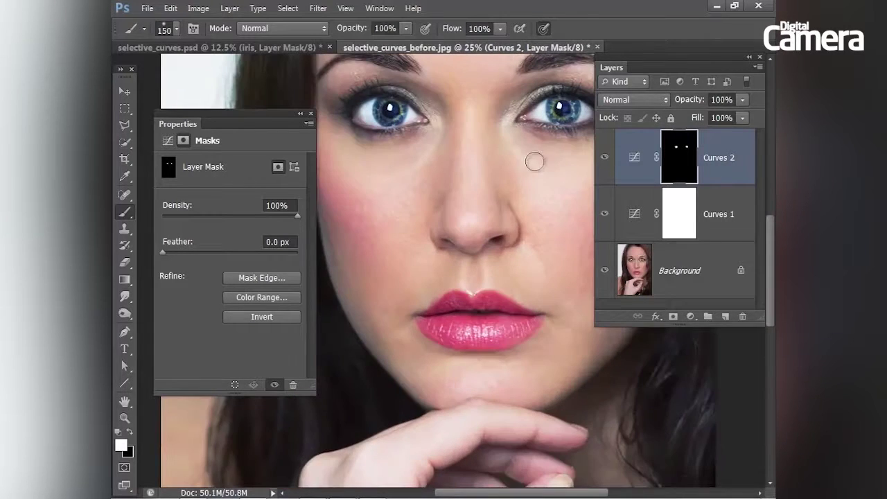
pyautogui.moveTo(534, 162); pyautogui.dragTo(512, 218)
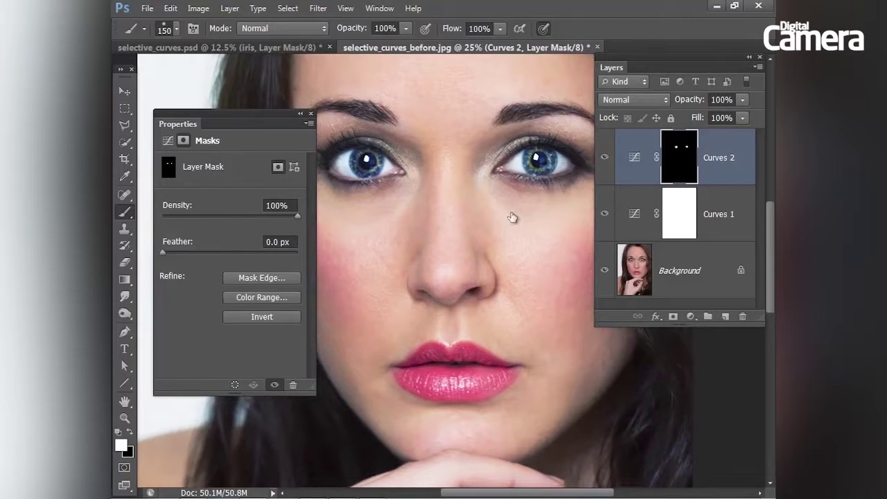
pyautogui.click(604, 159)
pyautogui.click(604, 160)
pyautogui.click(604, 159)
pyautogui.click(605, 159)
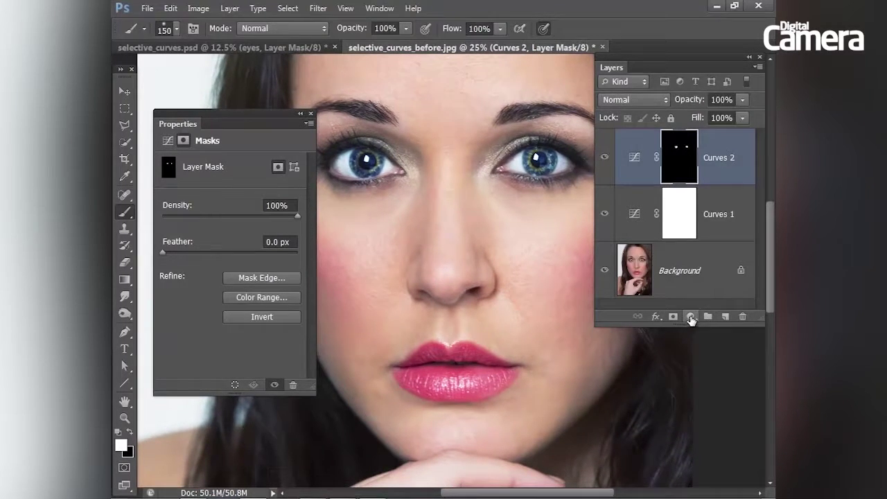
# - Add a Curves adjustment layer above Curves 2 and rename it "eye makeup"
pyautogui.click(691, 318)
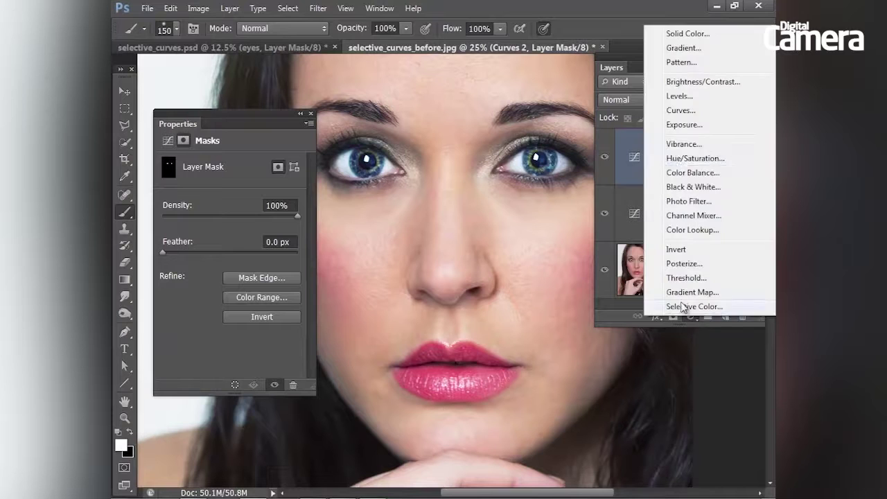
pyautogui.click(685, 111)
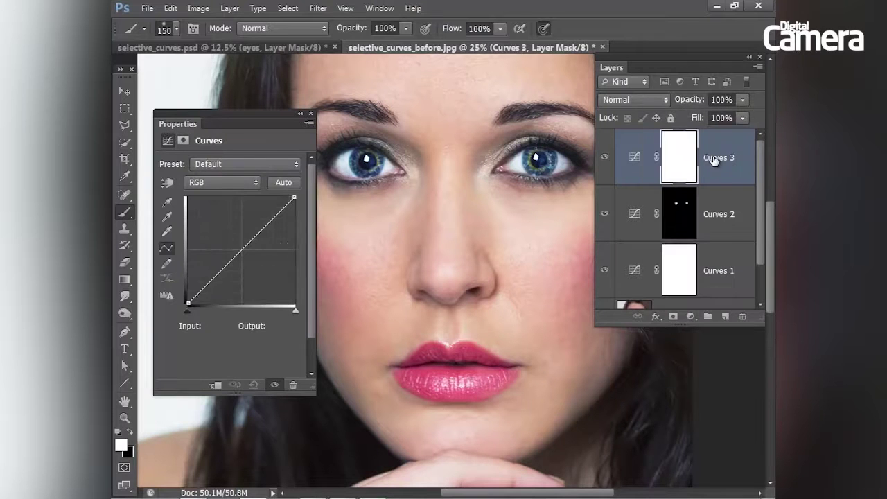
pyautogui.doubleClick(712, 159)
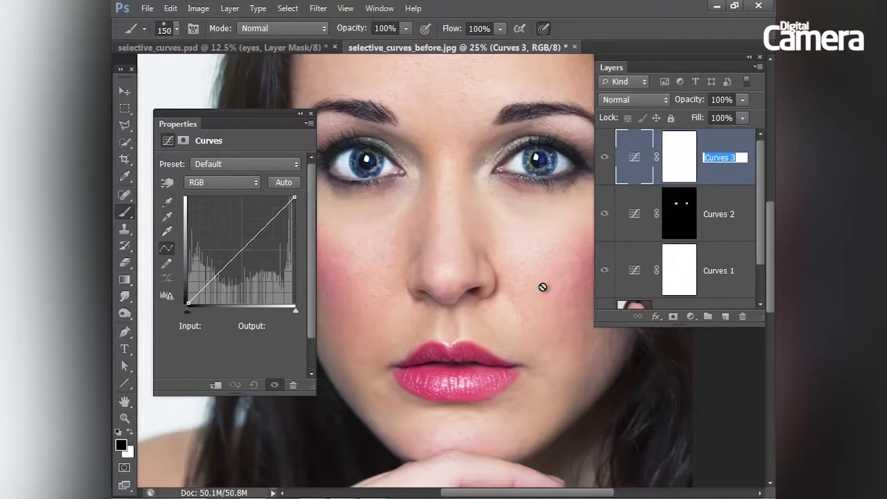
pyautogui.write('eye make')
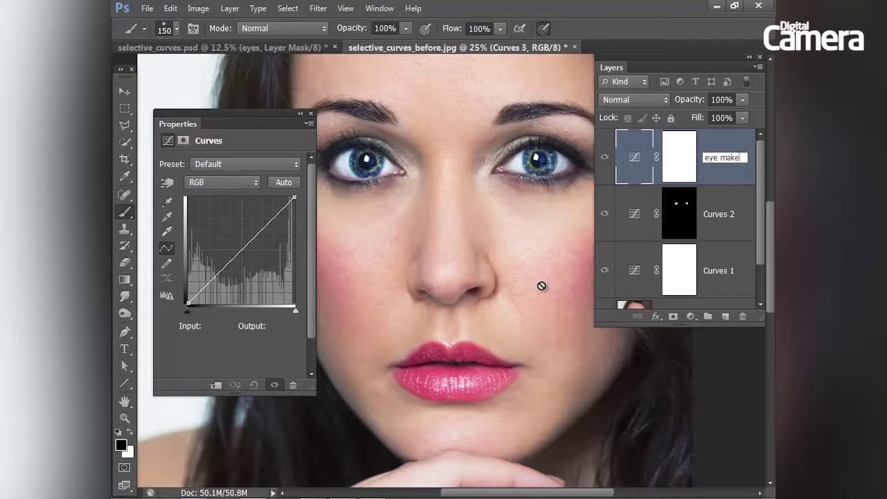
pyautogui.write('up')
pyautogui.press('Return')
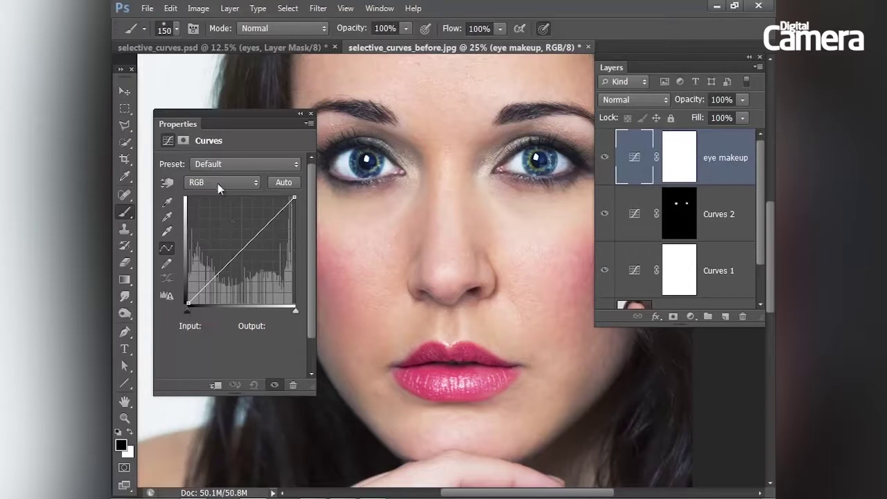
# - Raise the midtones of the Blue channel curve on the eye makeup layer, placing a point at input 106, output 152
pyautogui.click(241, 181)
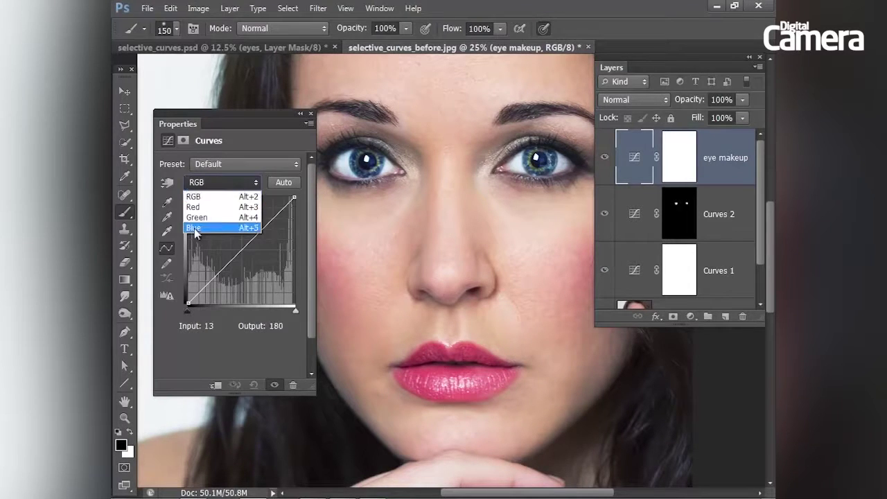
pyautogui.click(201, 229)
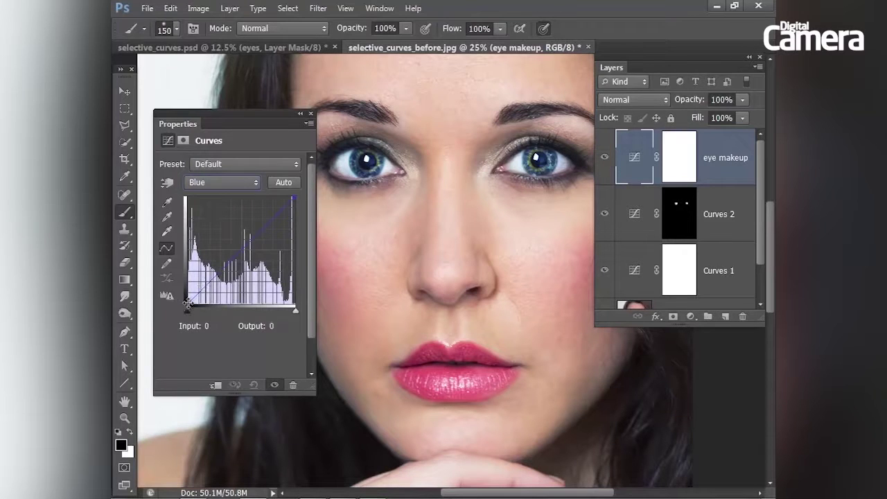
pyautogui.moveTo(187, 303); pyautogui.dragTo(216, 275)
pyautogui.click(254, 218)
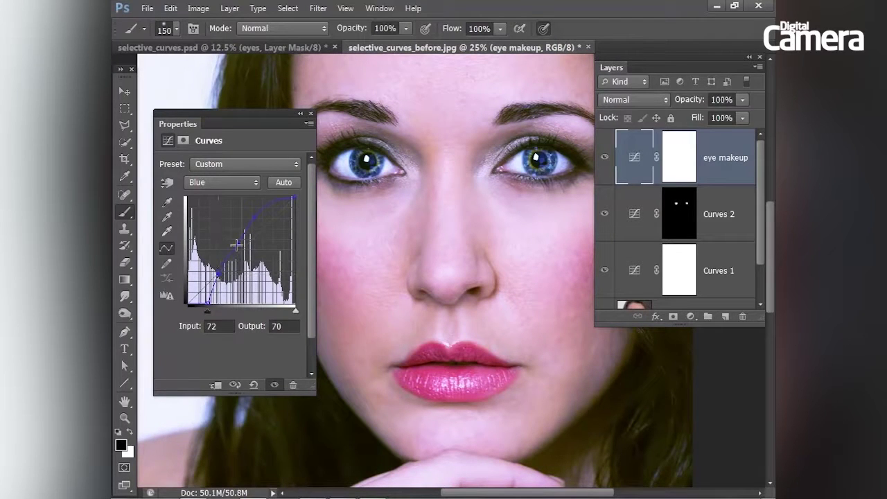
pyautogui.click(233, 241)
pyautogui.moveTo(253, 217); pyautogui.dragTo(251, 213)
pyautogui.click(233, 238)
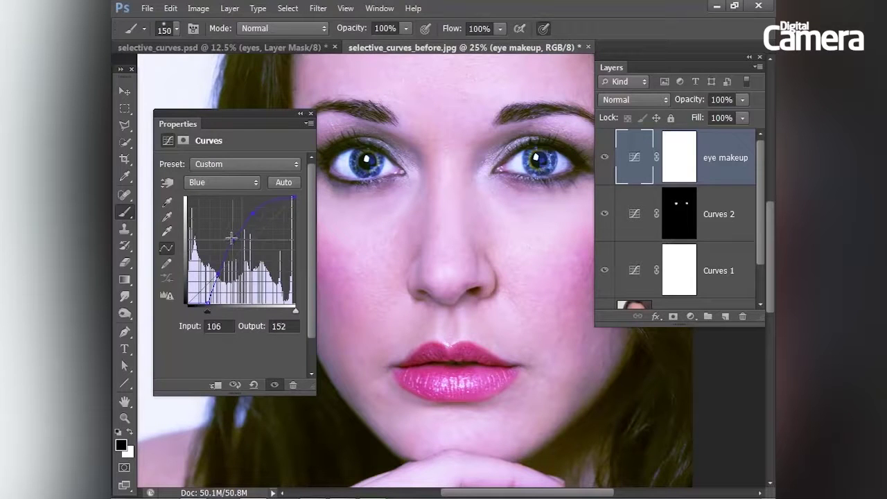
pyautogui.click(218, 275)
# - Invert the eye makeup layer mask to black and close the mask properties to uncover the face
pyautogui.click(679, 154)
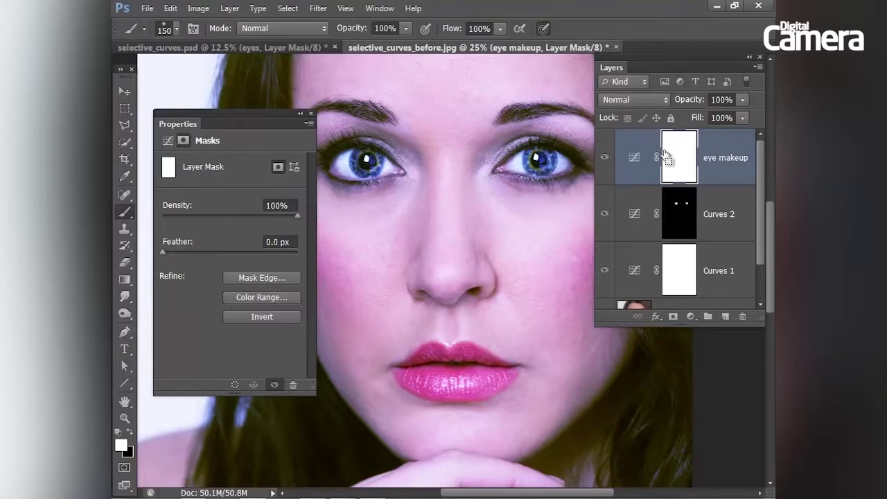
pyautogui.hotkey('ctrl', 'i')
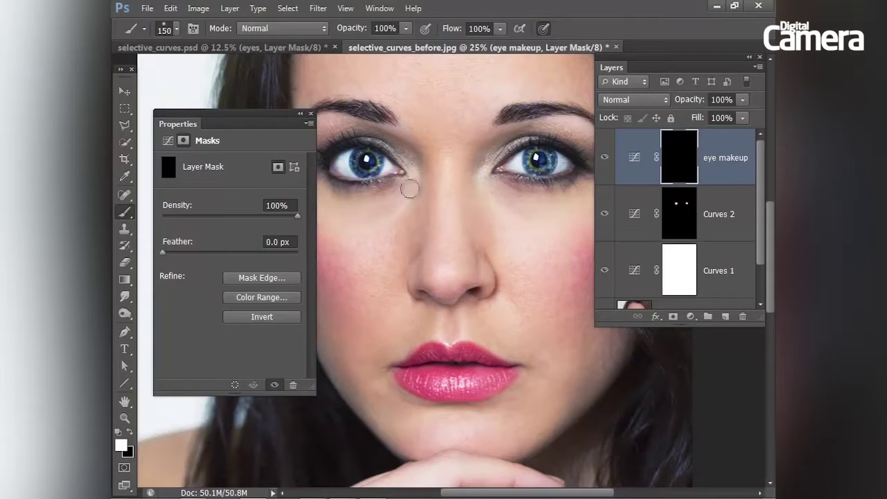
pyautogui.click(310, 113)
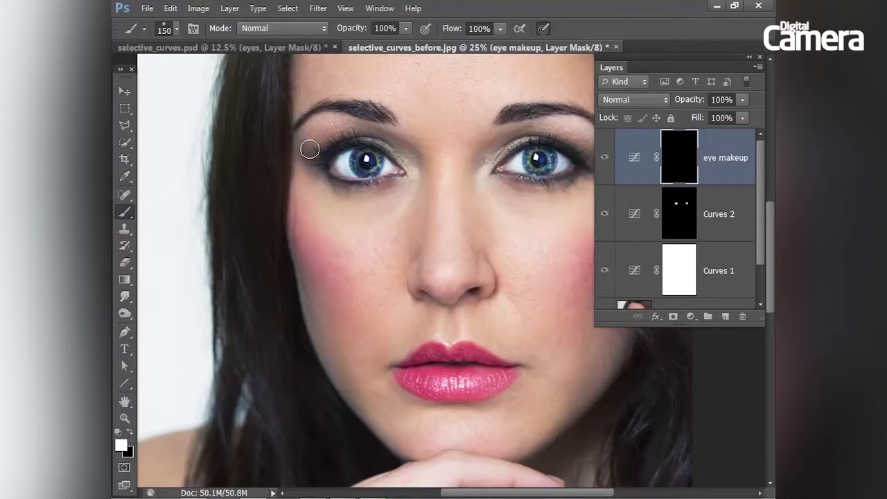
# - Paint white over both upper eyelids on the eye makeup mask with a 150 to 200 px brush
pyautogui.moveTo(310, 149)
pyautogui.mouseDown()
pyautogui.moveTo(351, 129)
pyautogui.moveTo(383, 136)
pyautogui.moveTo(401, 156)
pyautogui.mouseUp()
pyautogui.moveTo(323, 120)
pyautogui.mouseDown()
pyautogui.moveTo(300, 153)
pyautogui.moveTo(327, 132)
pyautogui.moveTo(373, 127)
pyautogui.moveTo(416, 149)
pyautogui.mouseUp()
pyautogui.press(']')
pyautogui.press(']')
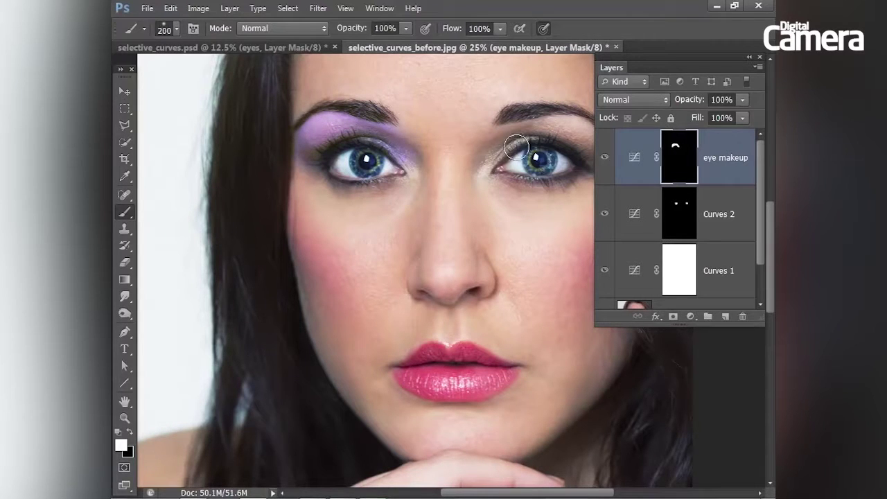
pyautogui.moveTo(516, 148)
pyautogui.mouseDown()
pyautogui.moveTo(509, 154)
pyautogui.moveTo(512, 139)
pyautogui.moveTo(580, 130)
pyautogui.mouseUp()
pyautogui.moveTo(489, 159)
pyautogui.mouseDown()
pyautogui.moveTo(498, 138)
pyautogui.moveTo(487, 158)
pyautogui.moveTo(504, 158)
pyautogui.moveTo(513, 137)
pyautogui.moveTo(537, 122)
pyautogui.moveTo(558, 132)
pyautogui.mouseUp()
# - Reduce the eye makeup layer's opacity to 55% and compare the eyelids with the layer hidden and shown
pyautogui.moveTo(698, 103); pyautogui.dragTo(681, 104)
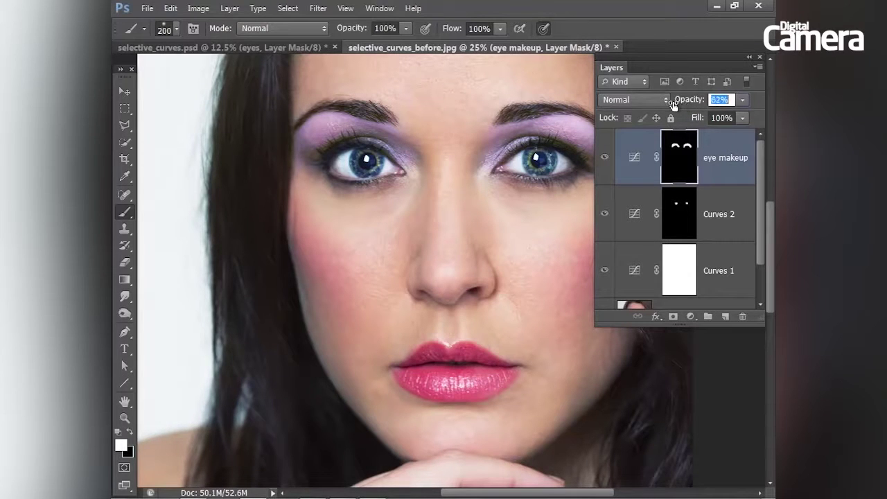
pyautogui.moveTo(670, 104); pyautogui.dragTo(668, 104)
pyautogui.click(604, 158)
pyautogui.click(603, 158)
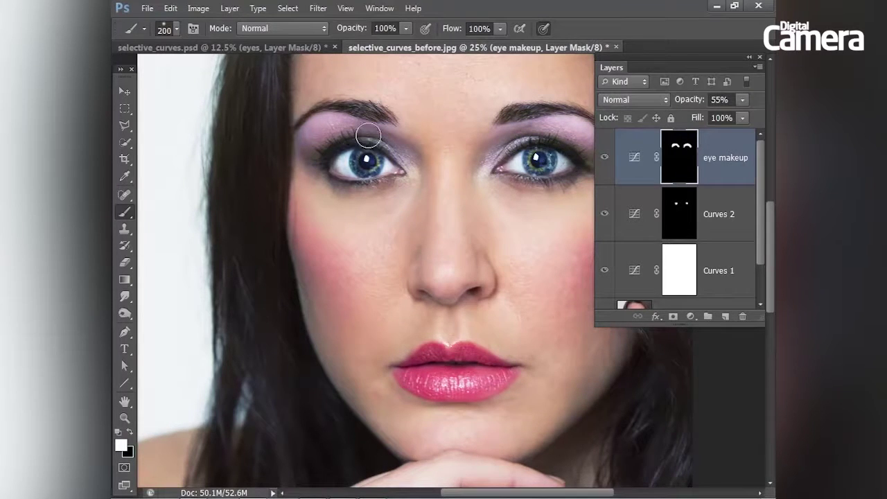
# - Add a Curves adjustment layer darkened with a shadow point at input 30, output 17, and invert its mask to black
pyautogui.click(690, 316)
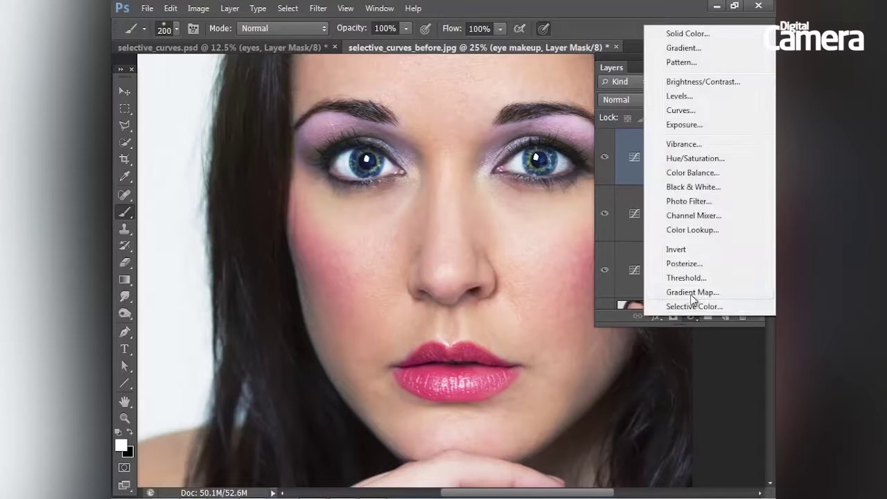
pyautogui.click(680, 111)
pyautogui.moveTo(188, 301); pyautogui.dragTo(201, 296)
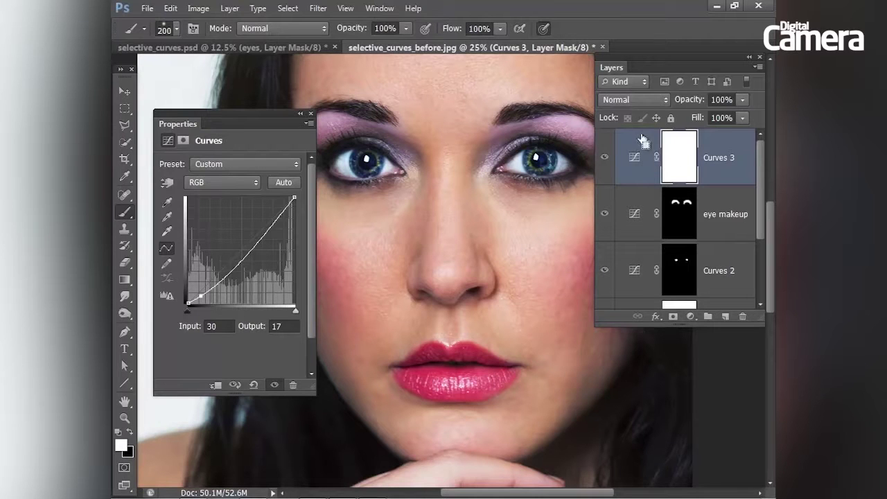
pyautogui.moveTo(643, 140); pyautogui.dragTo(638, 195)
pyautogui.hotkey('ctrl', 'i')
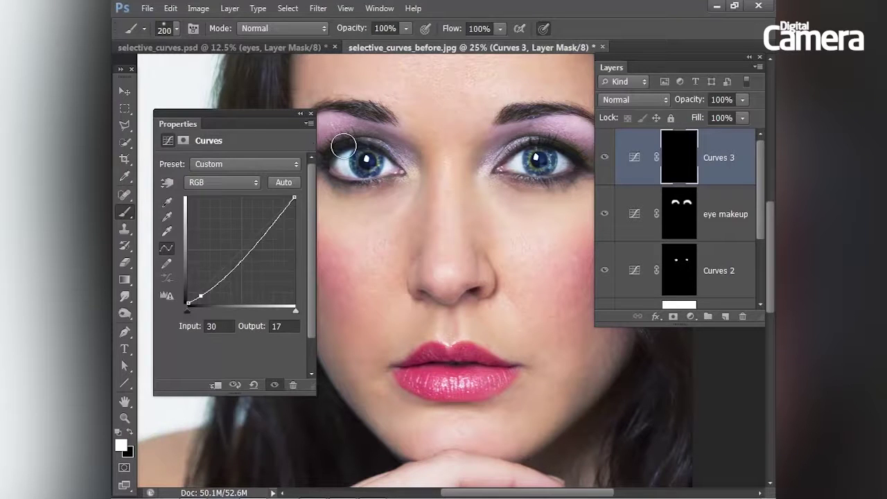
# - Paint white along the upper and lower lashes of the eye on the photo's left on the Curves 3 mask, using a 60 to 100 px brush
pyautogui.press('[')
pyautogui.press('[')
pyautogui.press('[')
pyautogui.press('[')
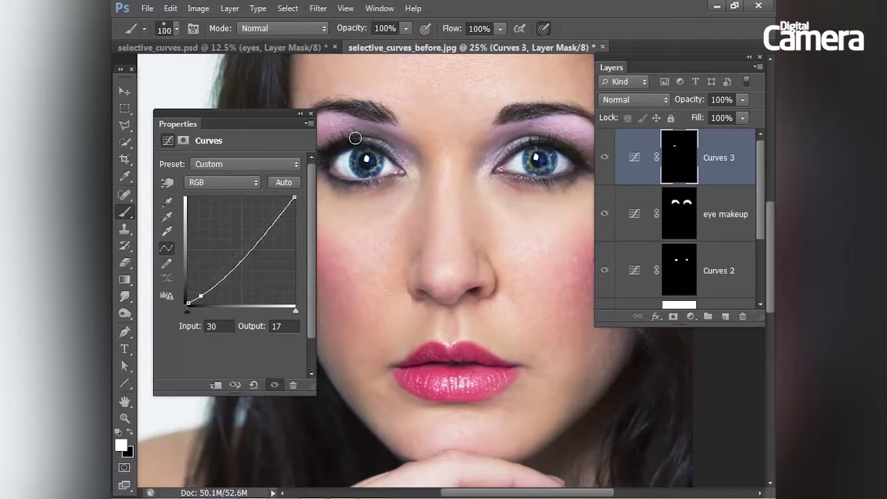
pyautogui.press('[')
pyautogui.moveTo(355, 137); pyautogui.dragTo(377, 146)
pyautogui.press('[')
pyautogui.moveTo(380, 179); pyautogui.dragTo(340, 178)
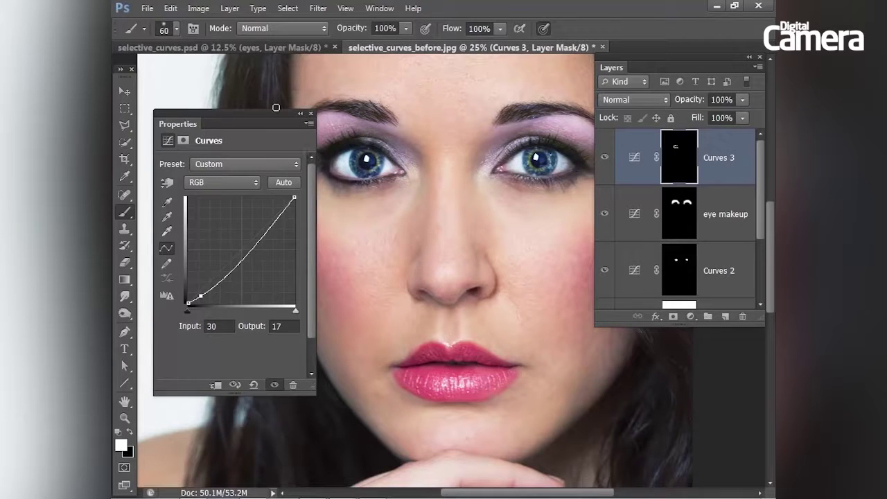
pyautogui.moveTo(275, 108); pyautogui.dragTo(254, 110)
pyautogui.press(']')
pyautogui.press(']')
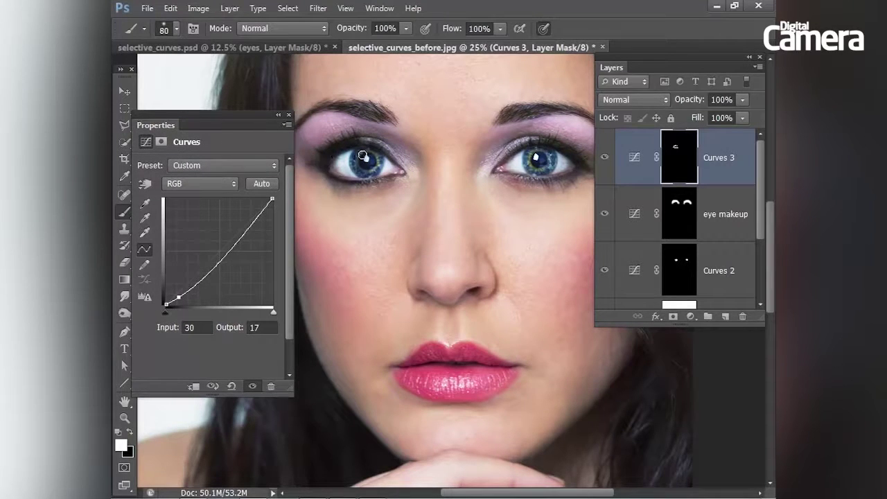
pyautogui.press('[')
pyautogui.press('[')
pyautogui.press('[')
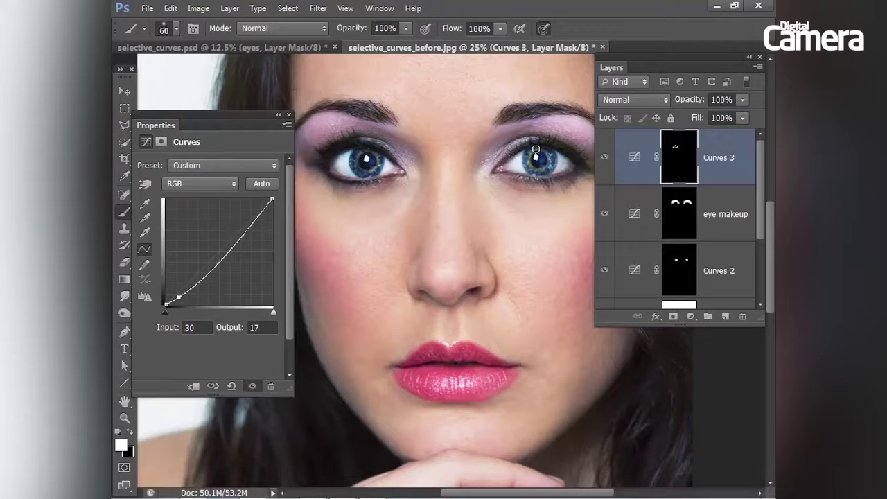
# - Paint white along the upper and lower lashes of the other eye on the Curves 3 mask with a 60 to 80 px brush
pyautogui.click(535, 148)
pyautogui.press(']')
pyautogui.press(']')
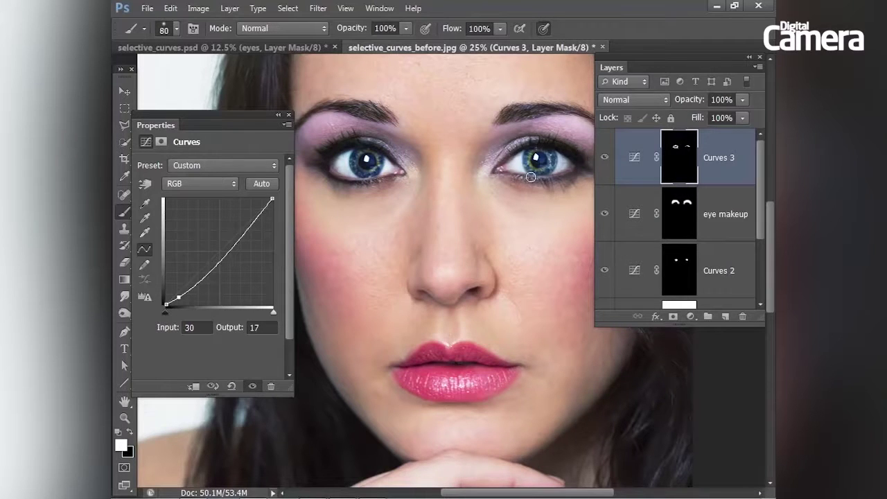
pyautogui.moveTo(530, 176)
pyautogui.mouseDown()
pyautogui.moveTo(576, 178)
pyautogui.moveTo(517, 176)
pyautogui.mouseUp()
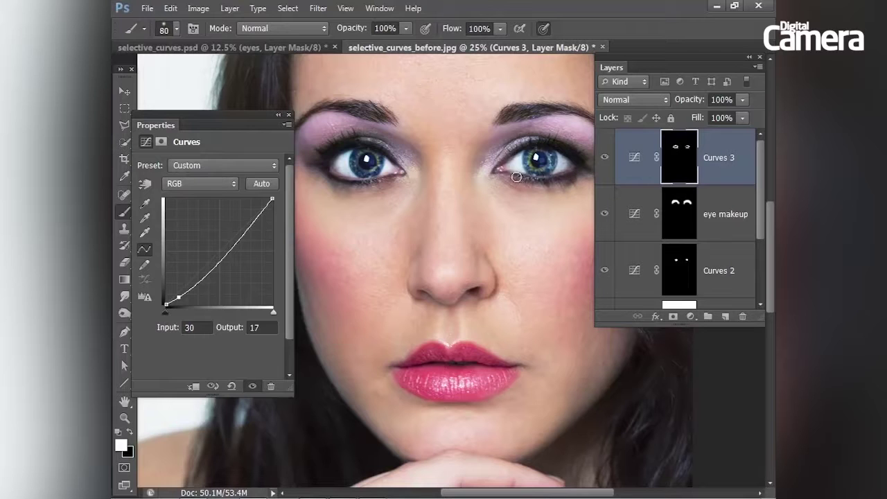
pyautogui.press('[')
# - Compare the lashes with Curves 3 hidden and shown, and reduce that layer's opacity to 43%
pyautogui.click(604, 158)
pyautogui.click(604, 158)
pyautogui.click(605, 158)
pyautogui.click(604, 158)
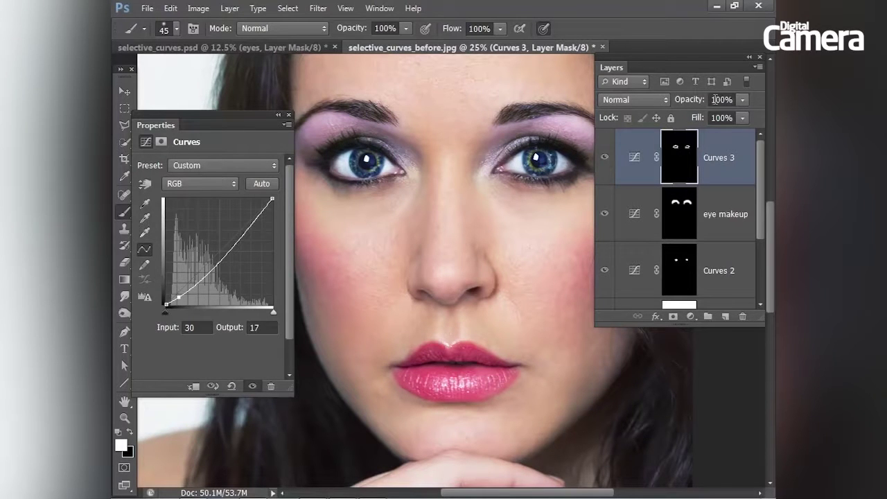
pyautogui.moveTo(689, 103); pyautogui.dragTo(653, 105)
pyautogui.click(613, 157)
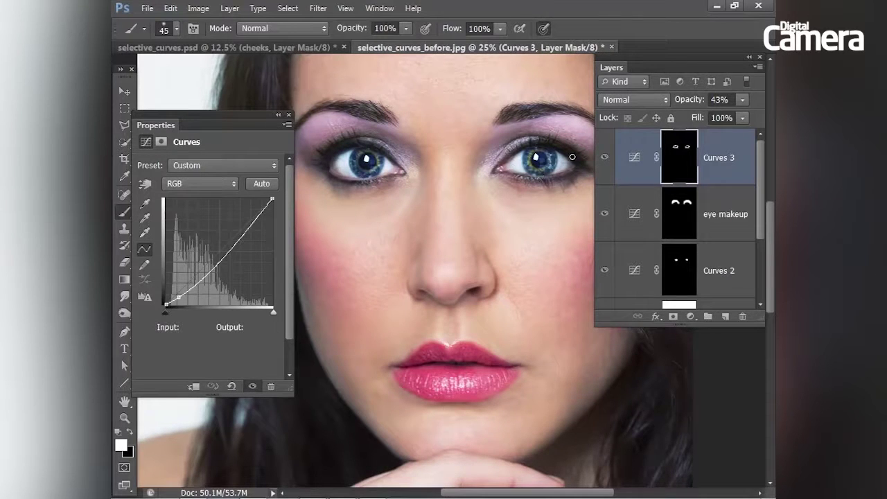
# - Add a new Curves adjustment layer named "cheeks" and rename the Curves 3 layer "lashes"
pyautogui.click(690, 316)
pyautogui.click(689, 112)
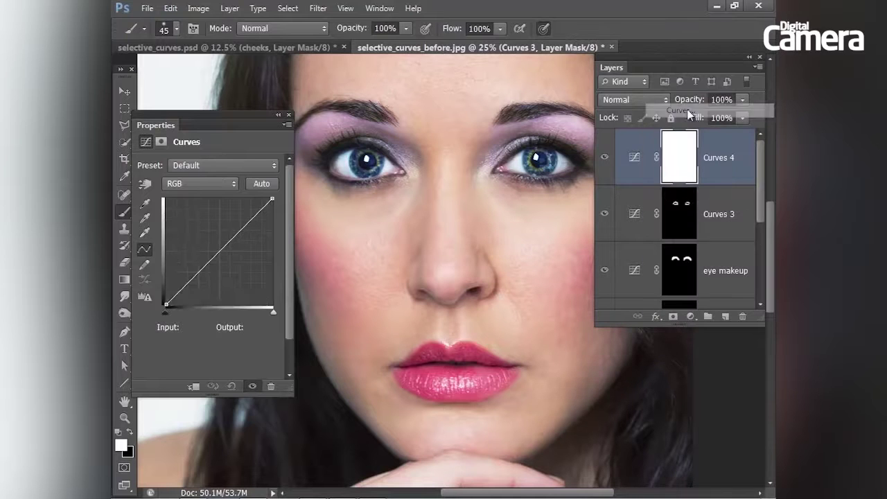
pyautogui.doubleClick(717, 215)
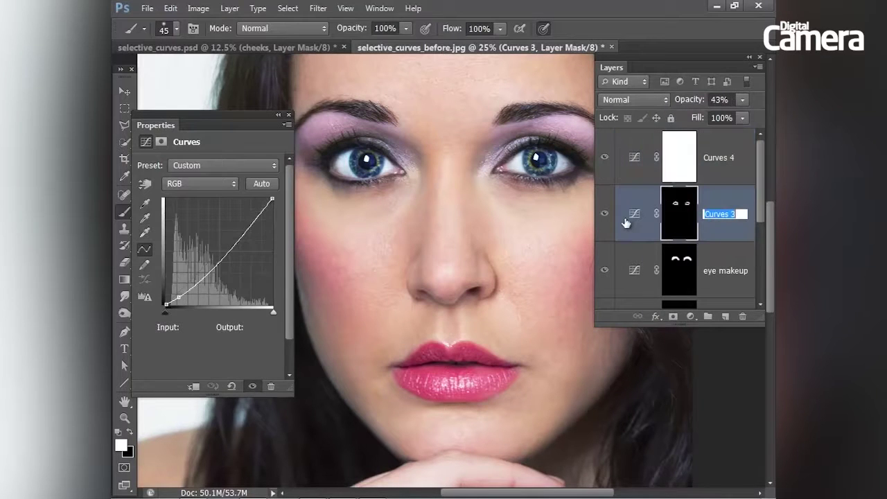
pyautogui.write('es')
pyautogui.press('Return')
pyautogui.doubleClick(714, 158)
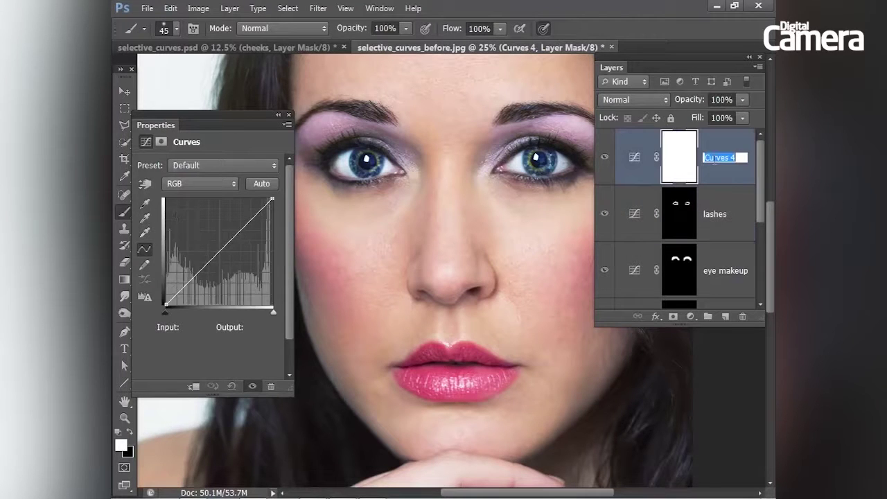
pyautogui.write('cheeks')
pyautogui.press('Return')
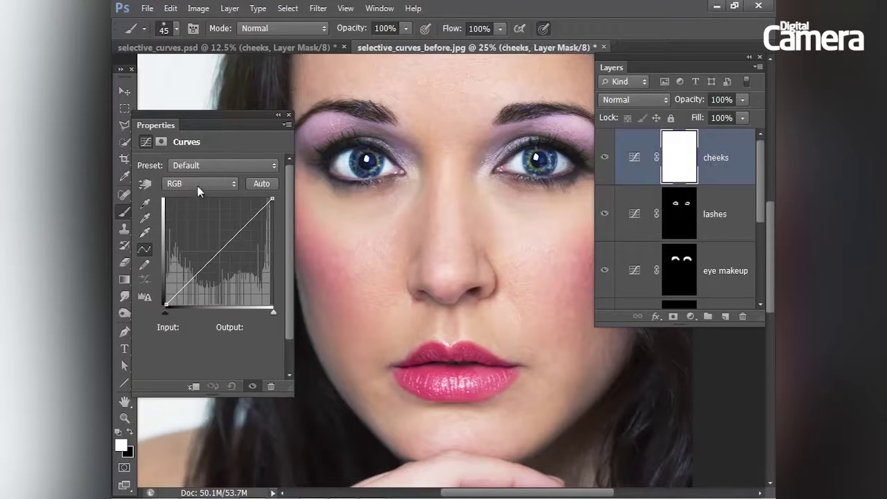
# - On the cheeks curve, raise Red at input 96 to output 144 and lower Green at input 127 to output 108
pyautogui.click(198, 186)
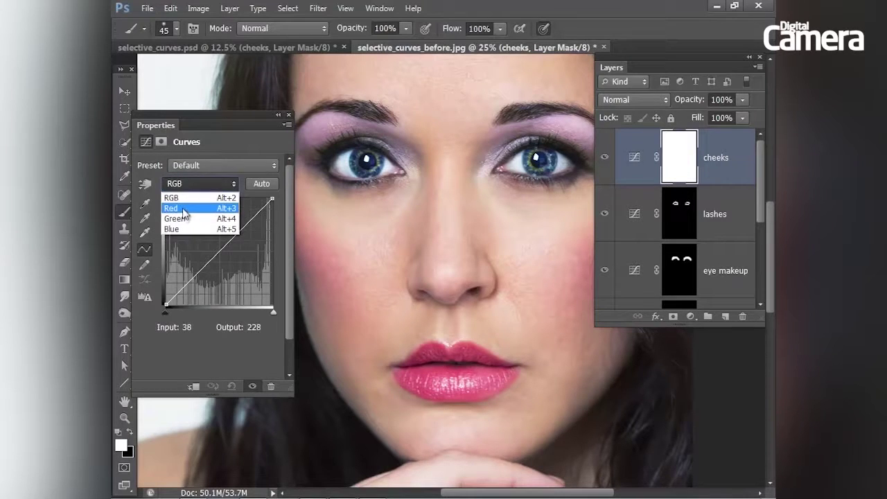
pyautogui.click(184, 209)
pyautogui.moveTo(213, 262); pyautogui.dragTo(206, 244)
pyautogui.click(210, 184)
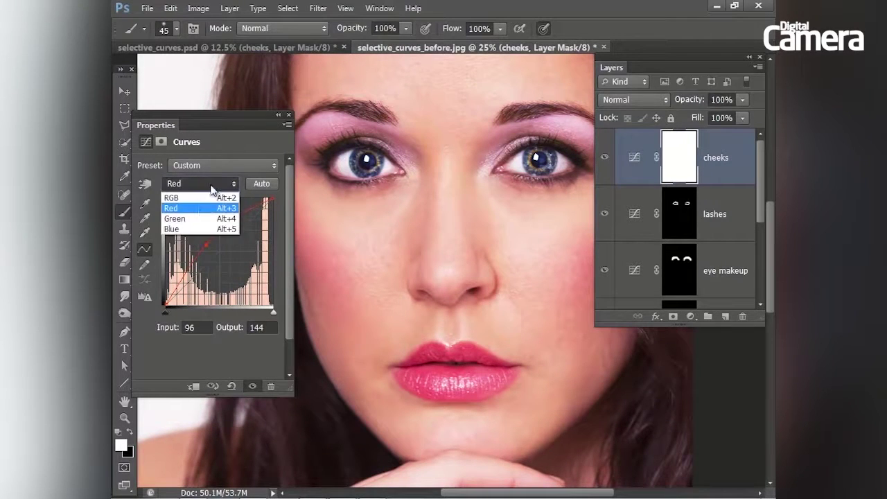
pyautogui.click(195, 221)
pyautogui.moveTo(217, 256); pyautogui.dragTo(218, 259)
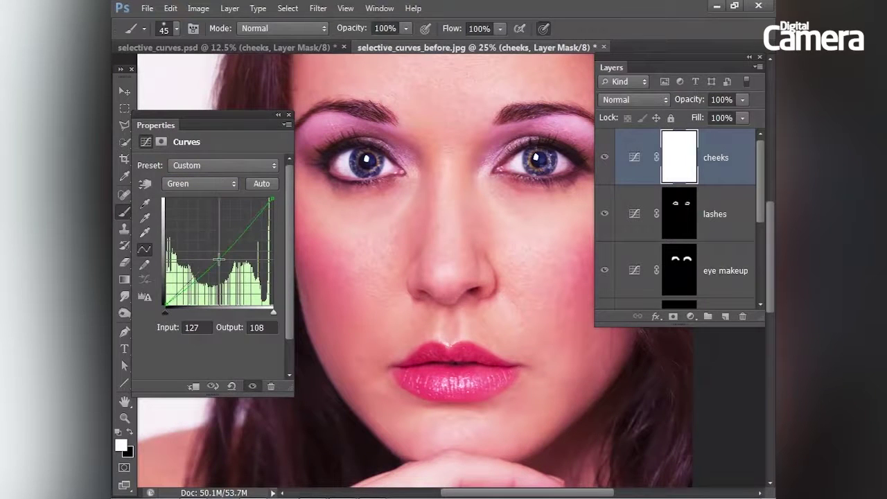
# - Invert the cheeks layer mask to black and close its mask properties to uncover the face
pyautogui.click(677, 152)
pyautogui.hotkey('ctrl', 'i')
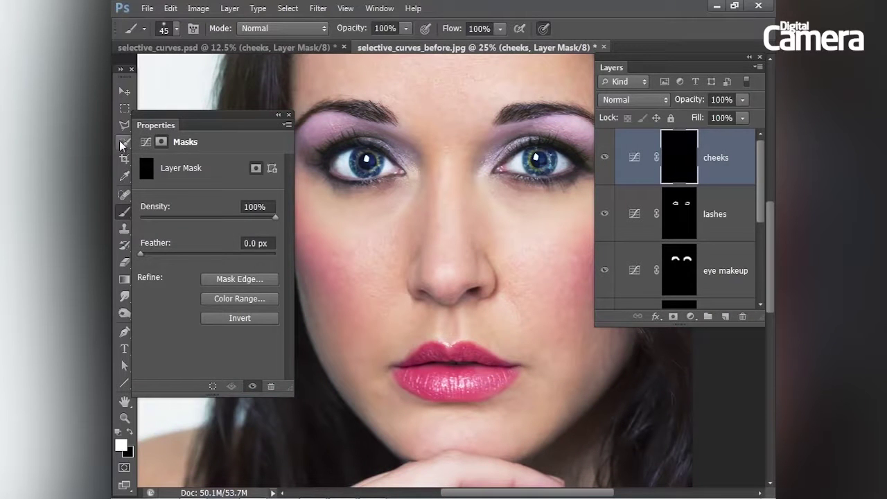
pyautogui.click(289, 115)
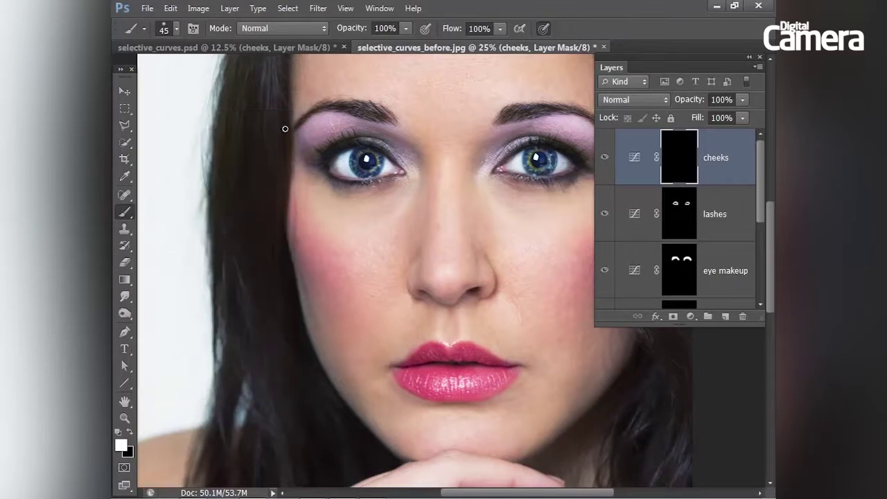
# - Enlarge the brush to 500 and paint white on the cheeks mask down the cheek on the image's left side
pyautogui.press(']')
pyautogui.press(']')
pyautogui.press(']')
pyautogui.press(']')
pyautogui.press(']')
pyautogui.press(']')
pyautogui.press(']')
pyautogui.press(']')
pyautogui.press(']')
pyautogui.press(']')
pyautogui.moveTo(327, 232)
pyautogui.mouseDown()
pyautogui.moveTo(339, 329)
pyautogui.moveTo(361, 363)
pyautogui.moveTo(339, 306)
pyautogui.moveTo(357, 246)
pyautogui.moveTo(332, 356)
pyautogui.moveTo(379, 354)
pyautogui.moveTo(357, 390)
pyautogui.moveTo(375, 371)
pyautogui.moveTo(371, 381)
pyautogui.moveTo(368, 352)
pyautogui.moveTo(369, 372)
pyautogui.mouseUp()
# - Paint black to trim the blush along that cheek's lower and outer edge, and paint the opposite cheek in white
pyautogui.press('x')
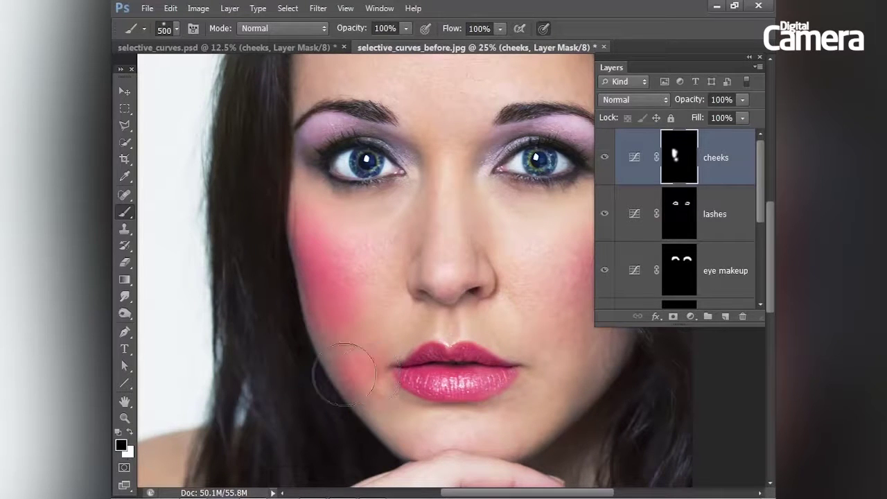
pyautogui.moveTo(344, 405)
pyautogui.mouseDown()
pyautogui.moveTo(367, 381)
pyautogui.moveTo(380, 308)
pyautogui.moveTo(383, 345)
pyautogui.moveTo(366, 378)
pyautogui.moveTo(382, 340)
pyautogui.moveTo(379, 348)
pyautogui.moveTo(319, 351)
pyautogui.moveTo(347, 327)
pyautogui.moveTo(343, 282)
pyautogui.moveTo(355, 247)
pyautogui.moveTo(307, 222)
pyautogui.mouseUp()
pyautogui.press('x')
pyautogui.moveTo(549, 242)
pyautogui.mouseDown()
pyautogui.moveTo(564, 314)
pyautogui.moveTo(575, 319)
pyautogui.mouseUp()
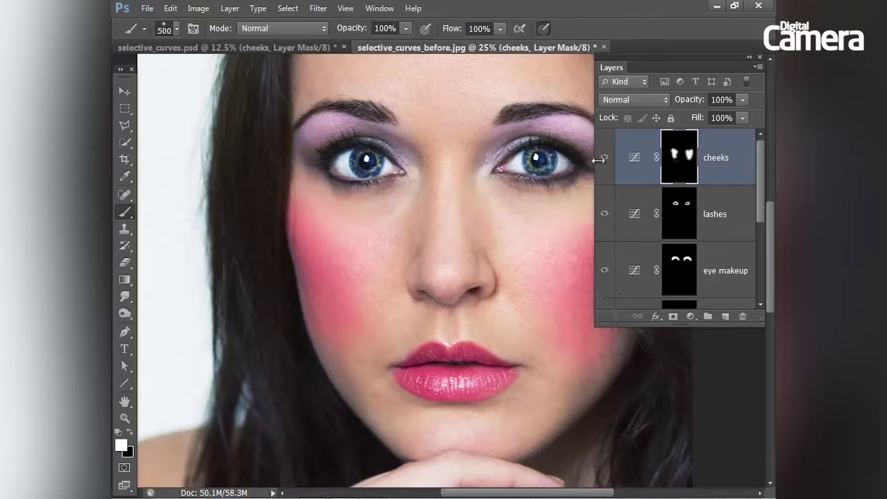
# - Reduce the cheeks layer's opacity to 51% and compare the face with the layer hidden and shown
pyautogui.moveTo(690, 100); pyautogui.dragTo(657, 106)
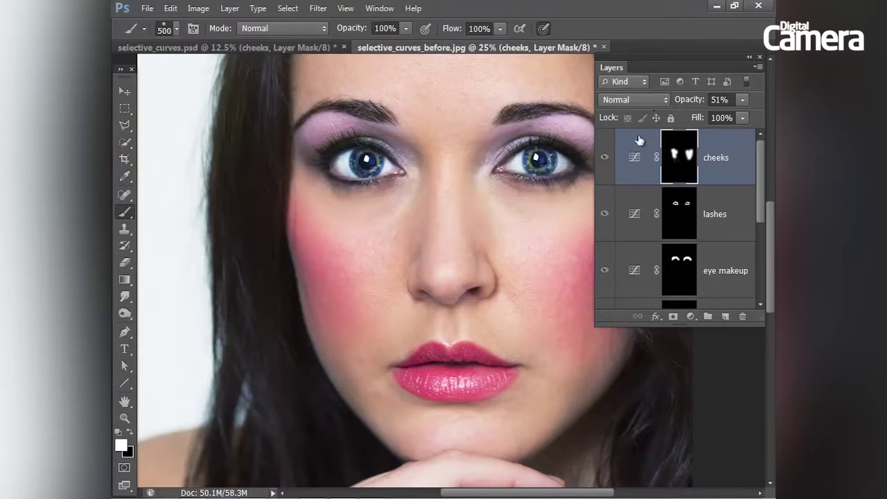
pyautogui.click(603, 158)
pyautogui.click(603, 158)
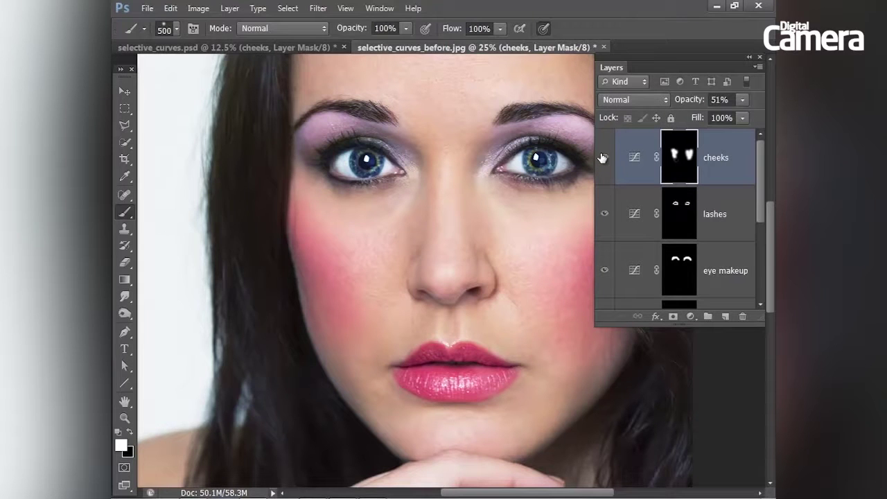
# - Add a new Curves adjustment layer above cheeks and raise its Red curve at input 106 to output 128
pyautogui.click(691, 317)
pyautogui.click(676, 113)
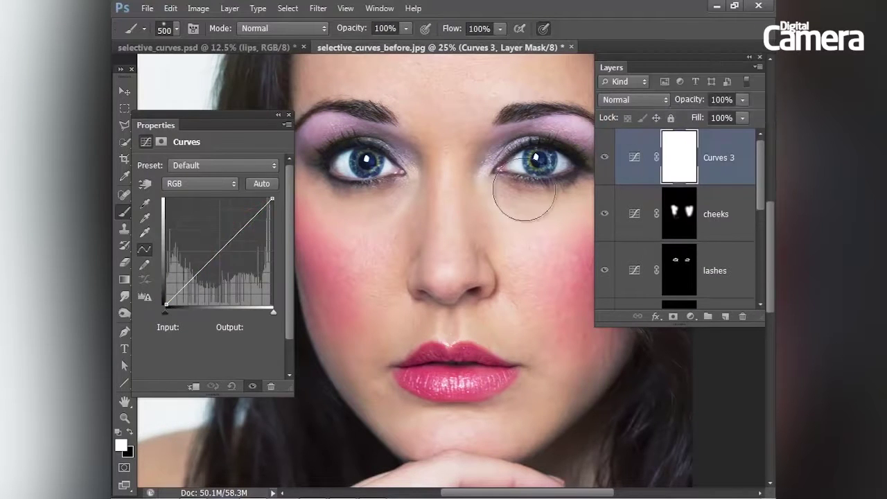
pyautogui.click(198, 183)
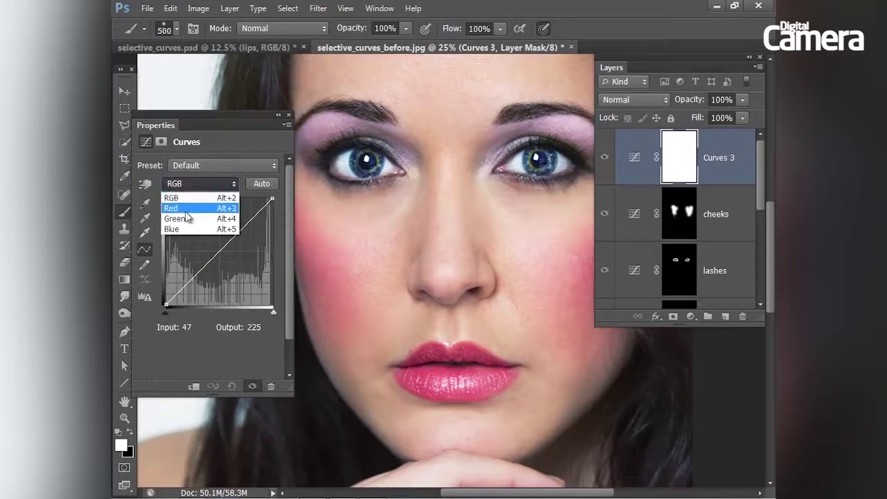
pyautogui.click(185, 209)
pyautogui.click(209, 250)
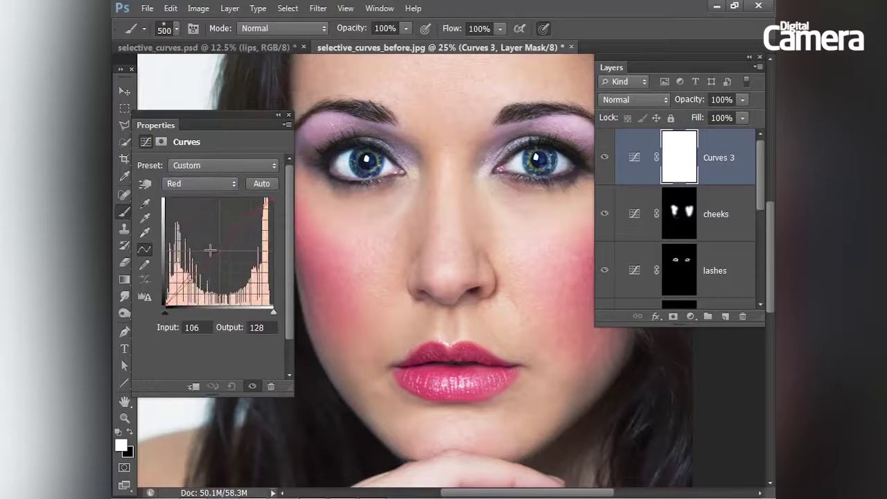
# - Shape the new layer's RGB curve into an S, with input 68 at output 43 and input 214 at output 224
pyautogui.click(198, 184)
pyautogui.click(184, 195)
pyautogui.click(192, 278)
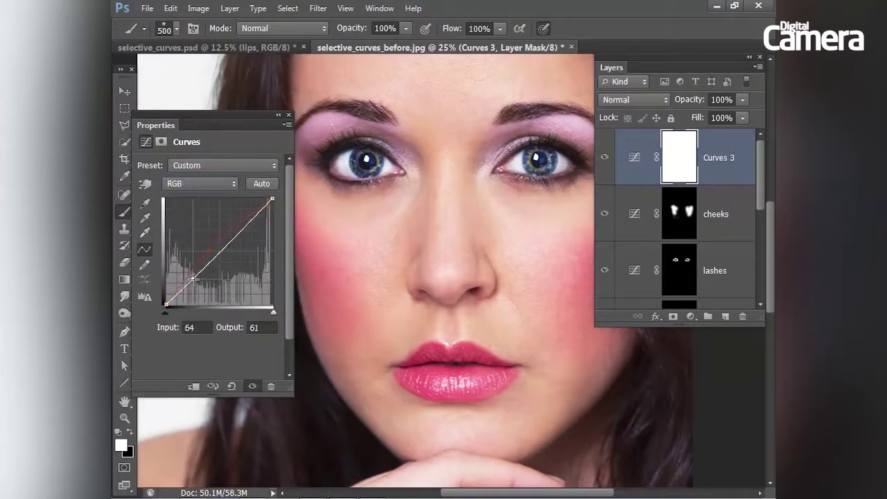
pyautogui.moveTo(193, 279); pyautogui.dragTo(200, 281)
pyautogui.moveTo(257, 216); pyautogui.dragTo(255, 210)
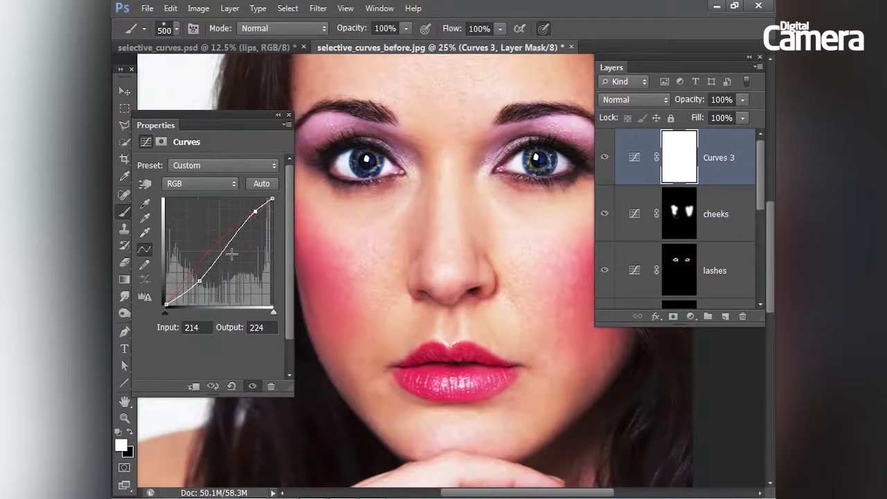
pyautogui.moveTo(199, 280); pyautogui.dragTo(194, 285)
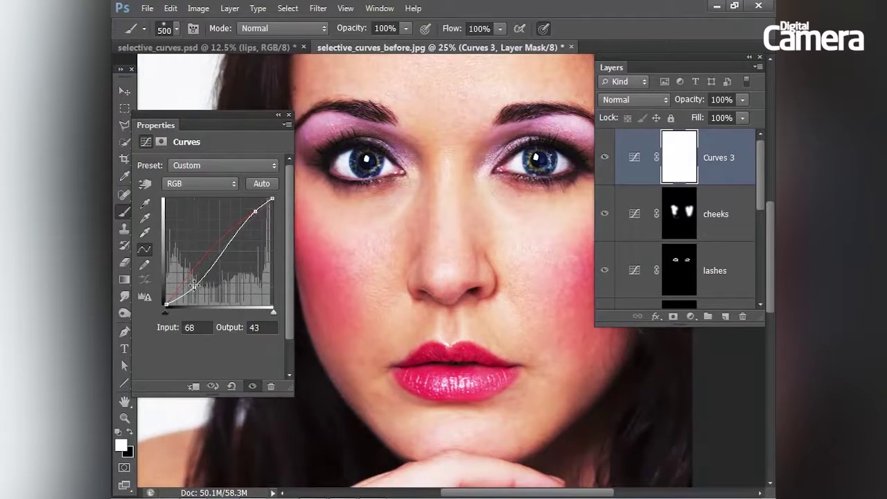
# - Invert the Curves 3 layer mask to black and close its mask properties
pyautogui.click(676, 151)
pyautogui.hotkey('ctrl', 'i')
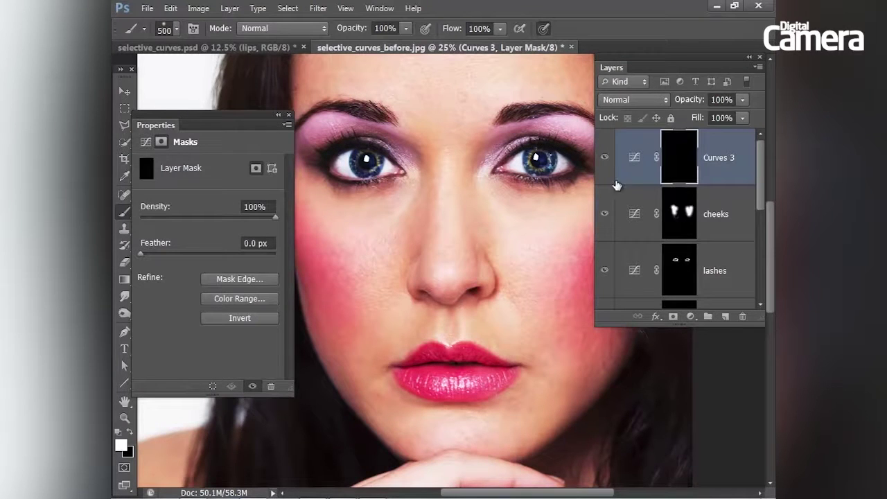
pyautogui.click(288, 114)
# - Reduce the brush size and paint white on the Curves 3 mask over the lower lip
pyautogui.press('[')
pyautogui.press('[')
pyautogui.press('[')
pyautogui.press('[')
pyautogui.press('[')
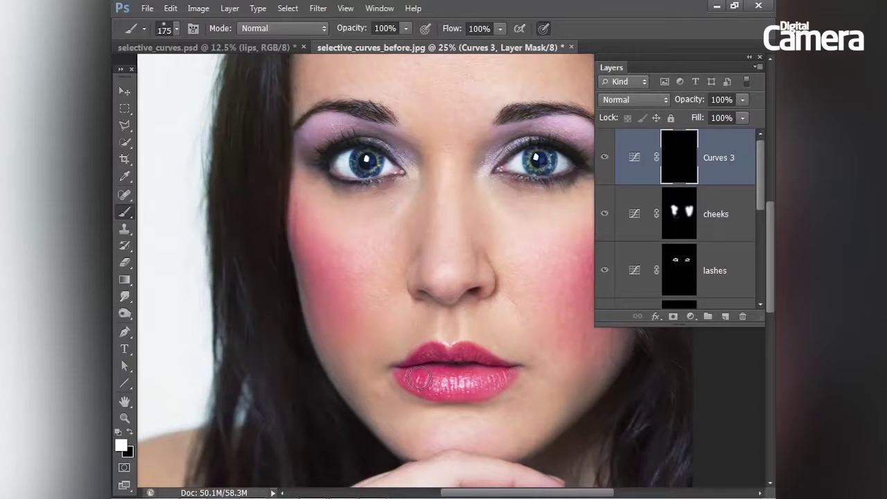
pyautogui.press('[')
pyautogui.moveTo(438, 385)
pyautogui.mouseDown()
pyautogui.moveTo(503, 378)
pyautogui.moveTo(450, 388)
pyautogui.mouseUp()
# - Paint the upper lip and mouth corners white on the Curves 3 mask with a brush of about 125
pyautogui.press('[')
pyautogui.press('[')
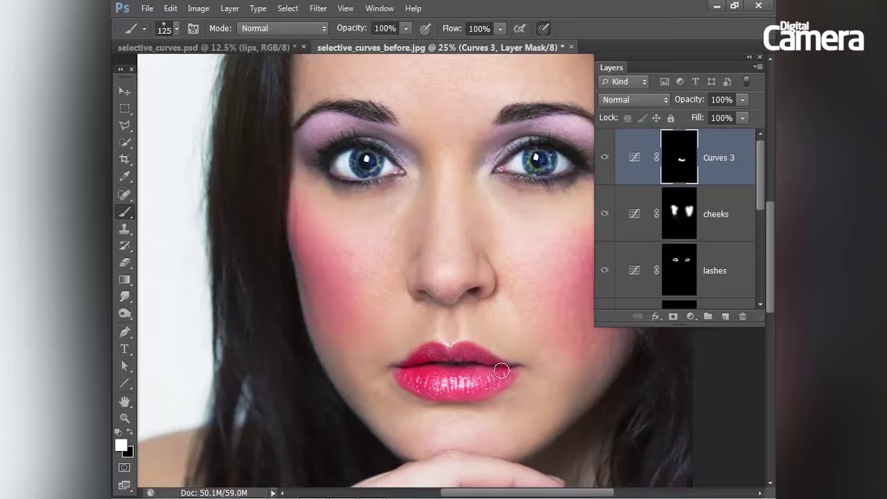
pyautogui.moveTo(492, 363)
pyautogui.mouseDown()
pyautogui.moveTo(431, 351)
pyautogui.moveTo(440, 355)
pyautogui.moveTo(403, 371)
pyautogui.moveTo(482, 368)
pyautogui.mouseUp()
pyautogui.press(']')
pyautogui.press(']')
pyautogui.press(']')
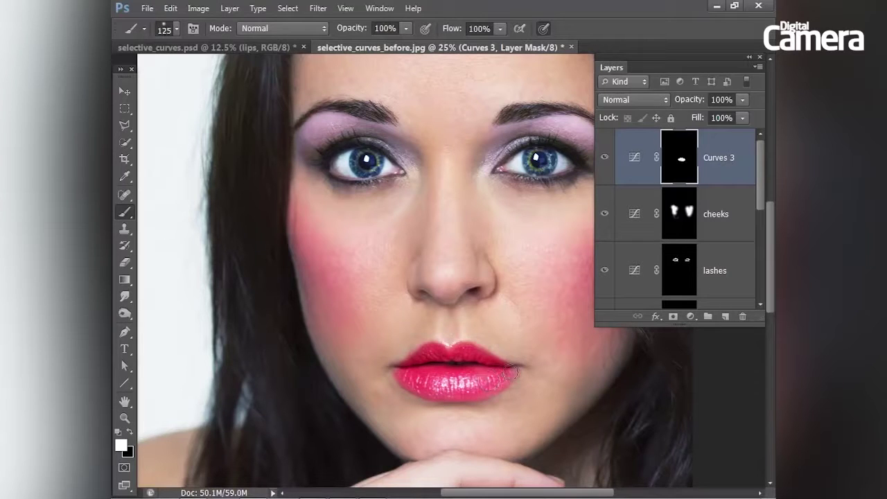
pyautogui.press('[')
# - Set the Curves 3 layer's opacity to 77% and rename the layer "lips"
pyautogui.click(715, 97)
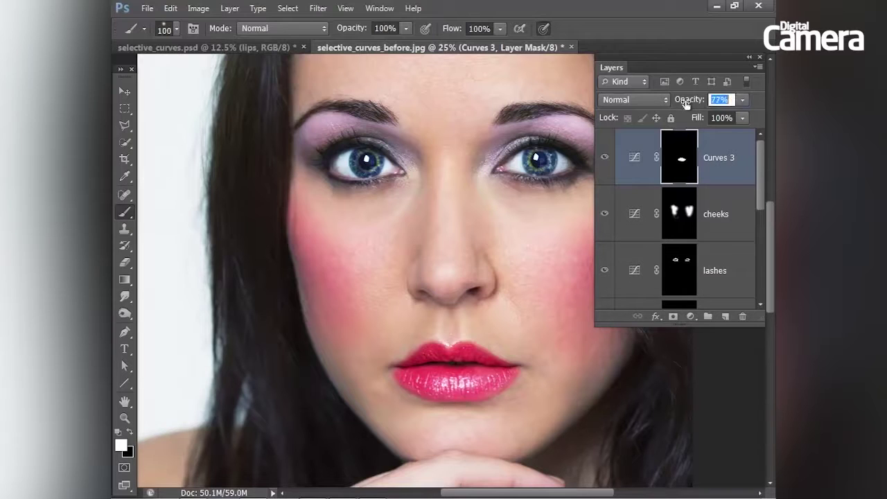
pyautogui.write('77')
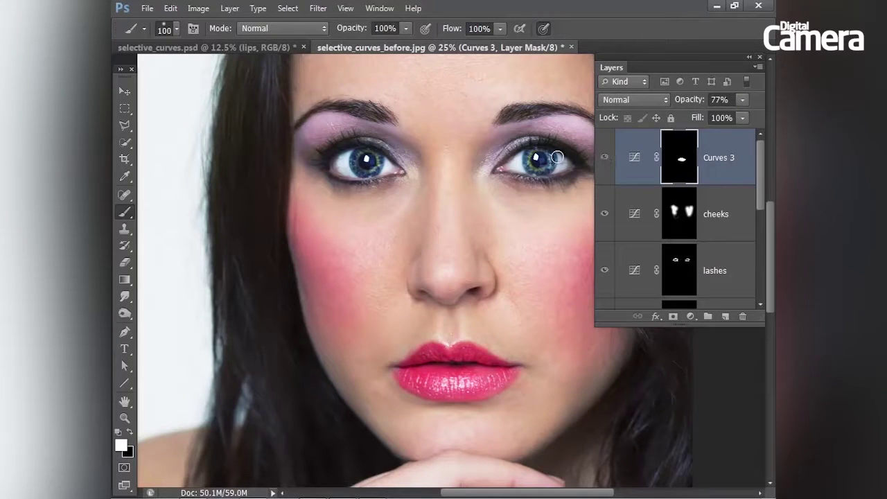
pyautogui.click(634, 158)
pyautogui.doubleClick(721, 160)
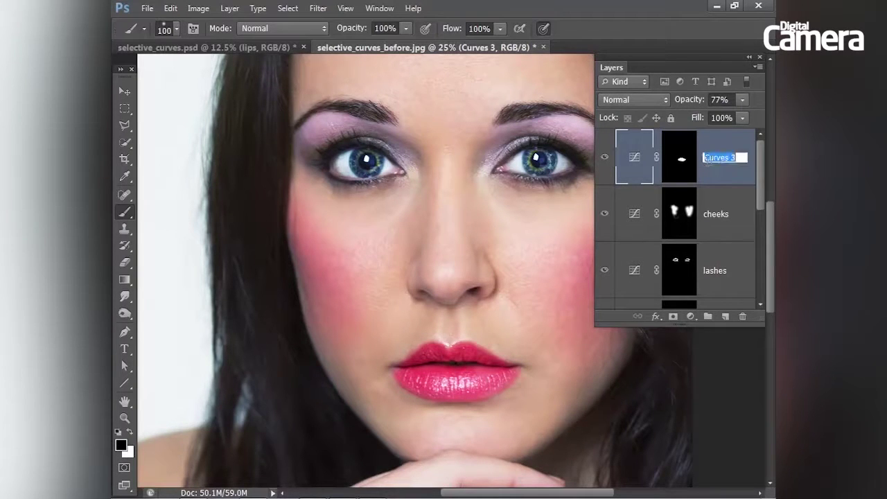
pyautogui.press('BackSpace')
pyautogui.press('Return')
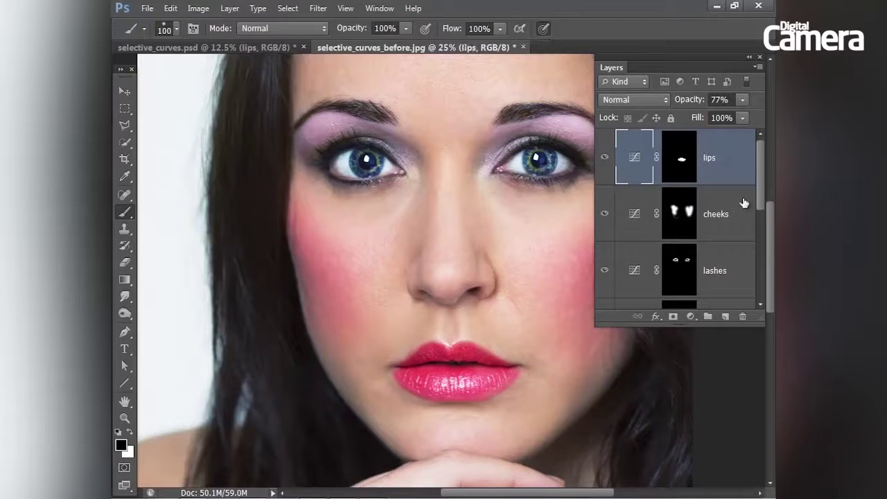
# - Show only the Background layer to review the original portrait, and turn Curves 1 and Curves 2 back on in turn
pyautogui.scroll(-5, 648, 208)
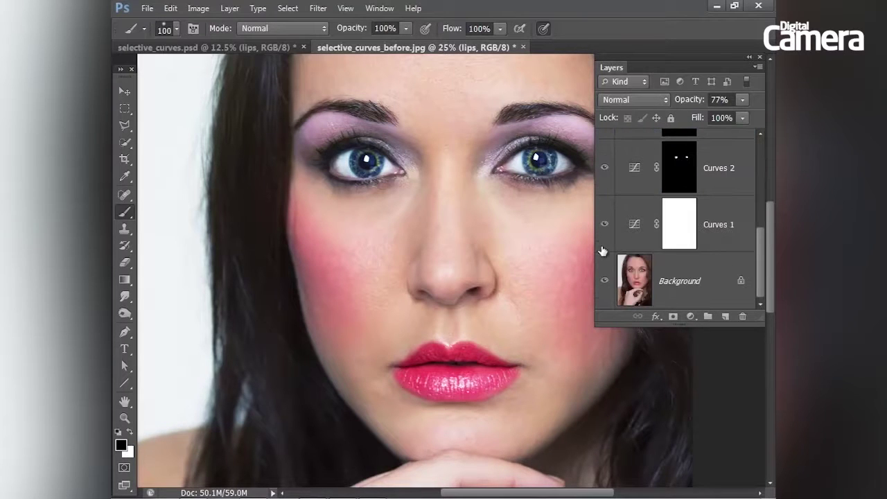
pyautogui.keyDown('alt'); pyautogui.click(604, 281); pyautogui.keyUp('alt')
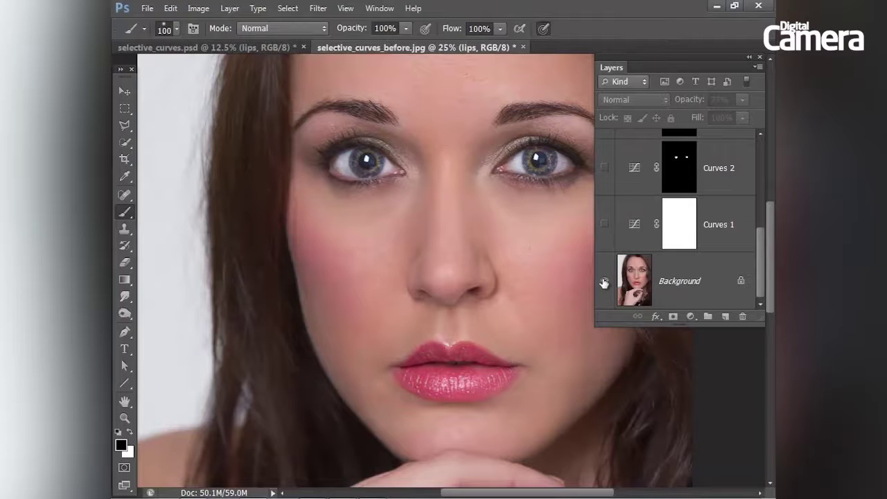
pyautogui.click(604, 224)
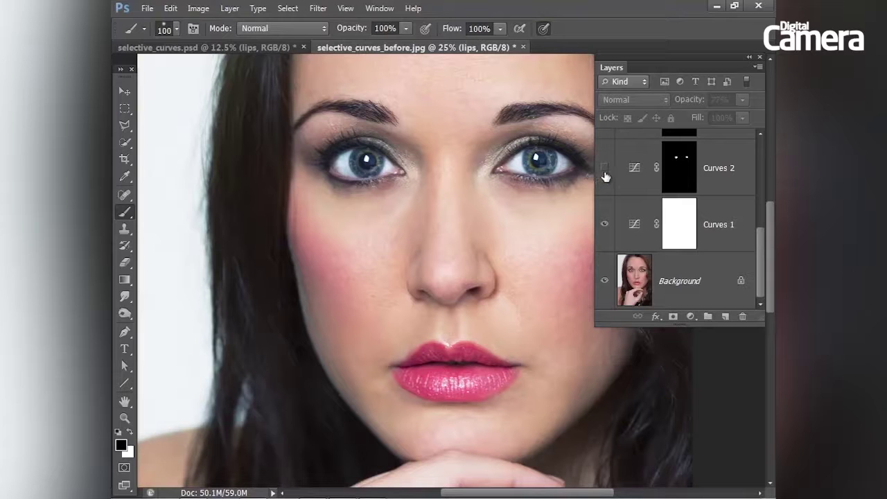
pyautogui.click(604, 169)
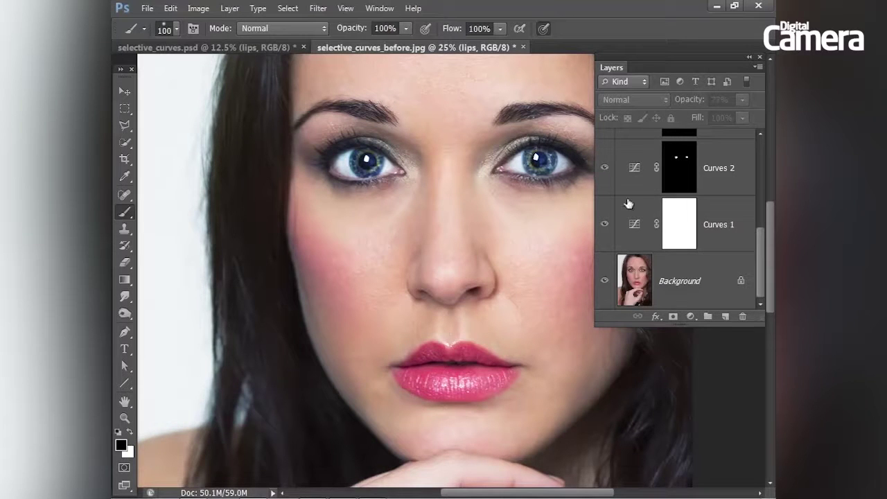
# - Turn the eye makeup, lashes, cheeks and lips layers back on one by one to review each enhancement
pyautogui.moveTo(761, 251); pyautogui.dragTo(760, 208)
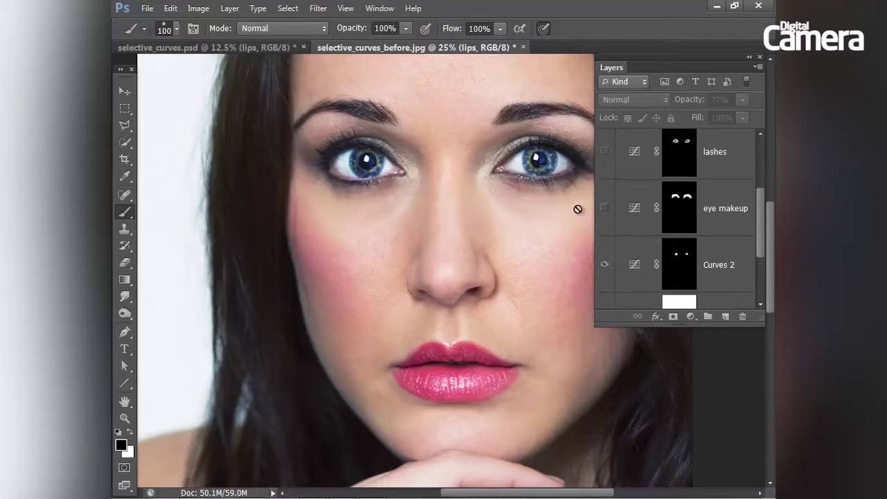
pyautogui.click(604, 208)
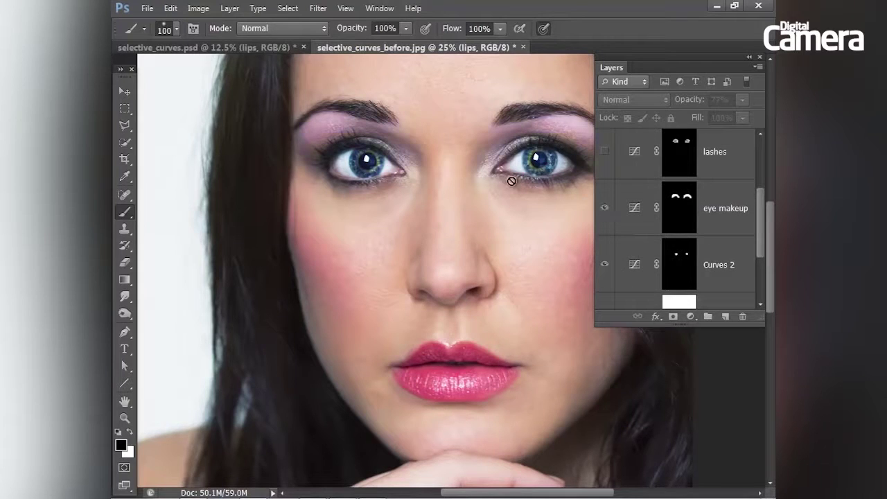
pyautogui.click(604, 151)
pyautogui.moveTo(759, 208); pyautogui.dragTo(586, 166)
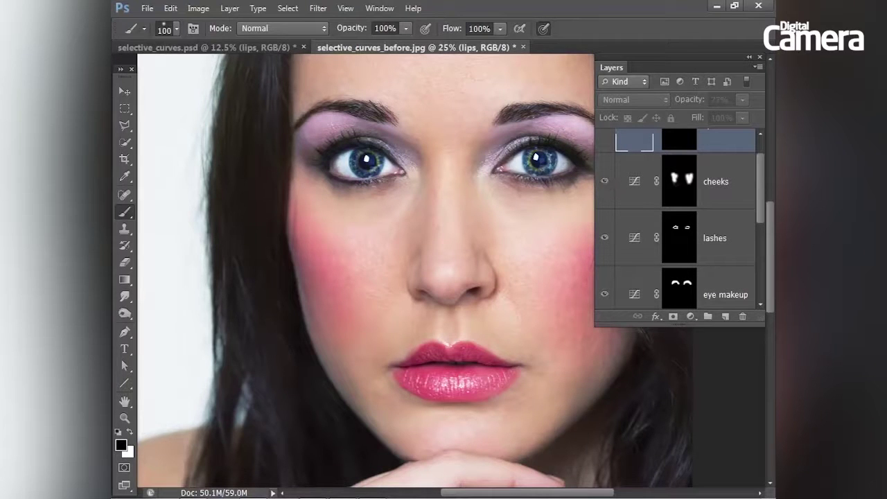
pyautogui.moveTo(757, 199); pyautogui.dragTo(762, 178)
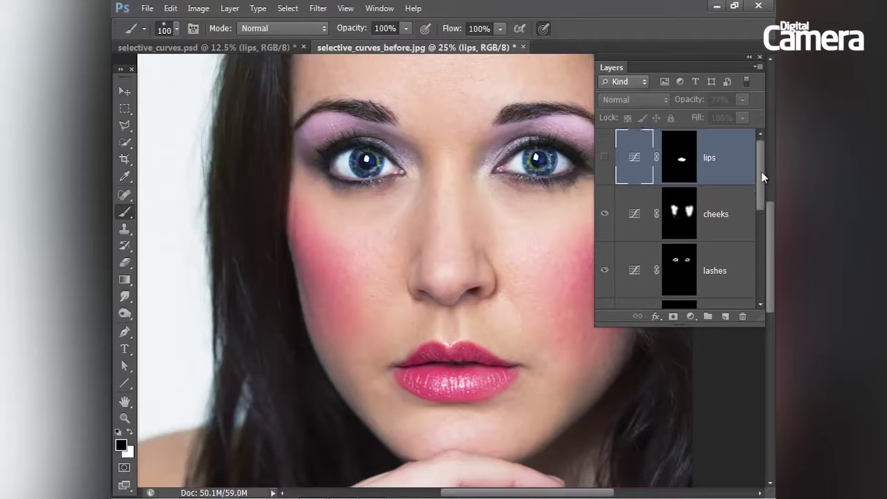
pyautogui.click(607, 160)
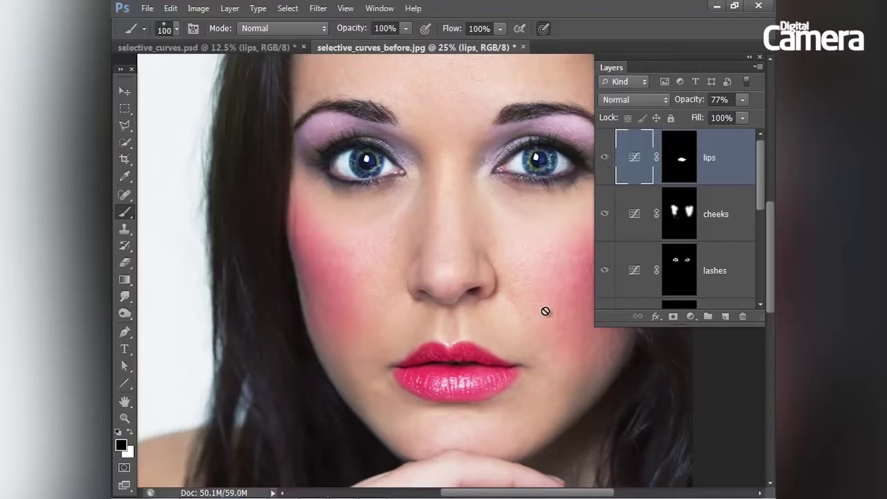